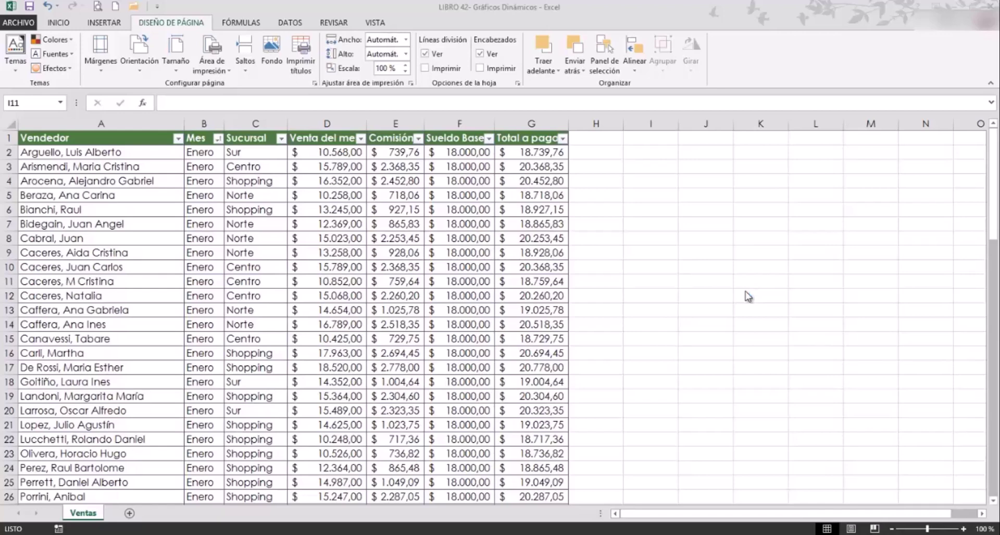
Step: Move from the INICIO ribbon to INSERTAR to reach the pivot table and chart commands
left_click(57, 23)
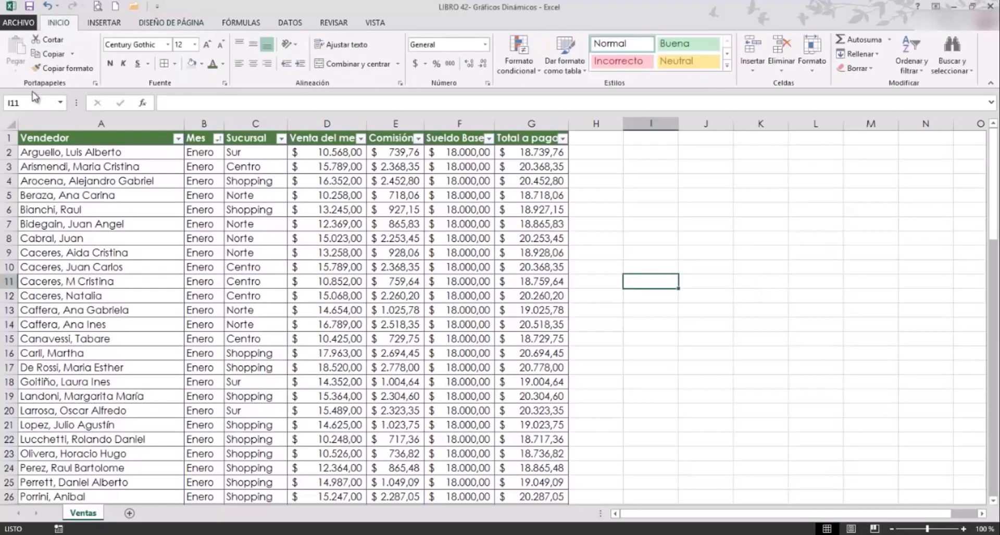
left_click(97, 24)
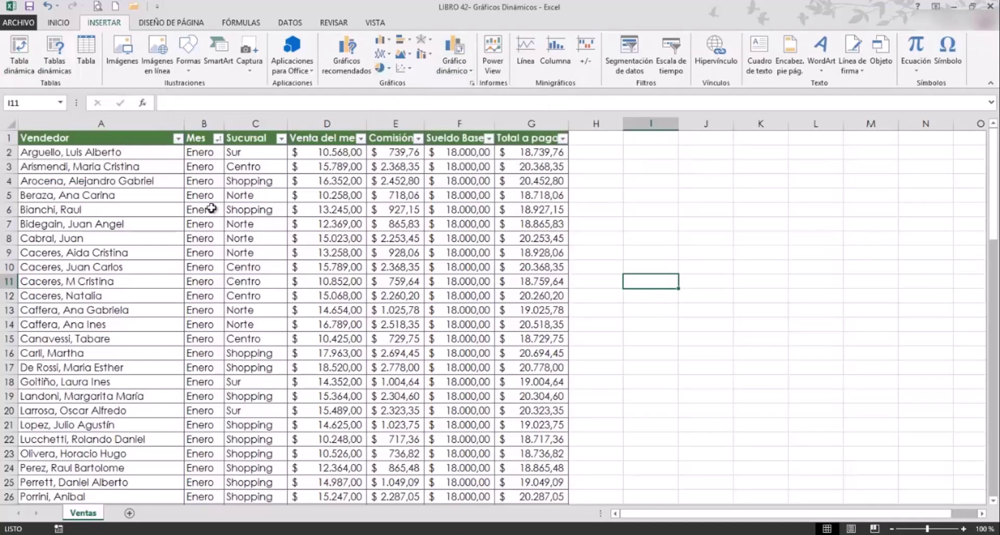
Step: Insert a pivot table from the Ventas table (Tabla1) onto a new worksheet, Hoja3
left_click(85, 176)
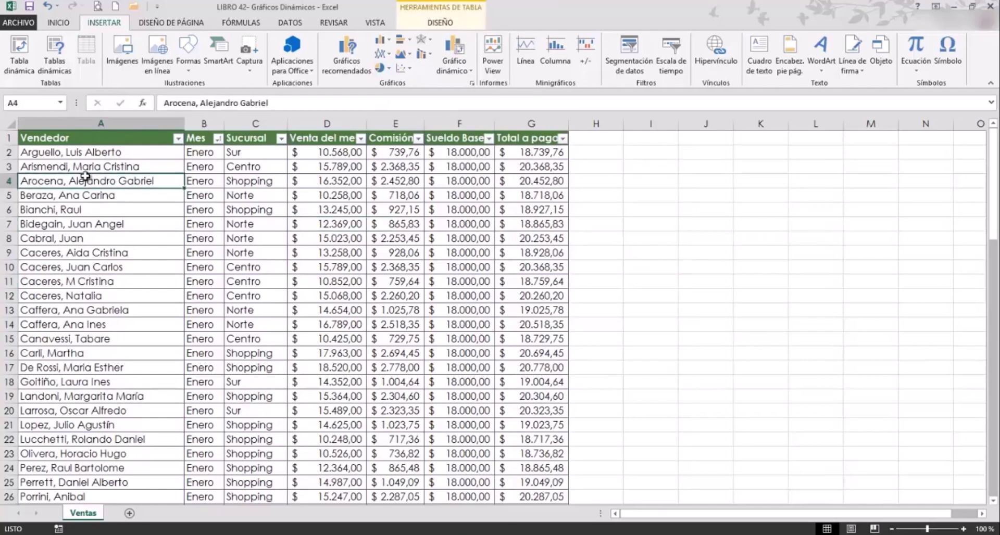
left_click(19, 52)
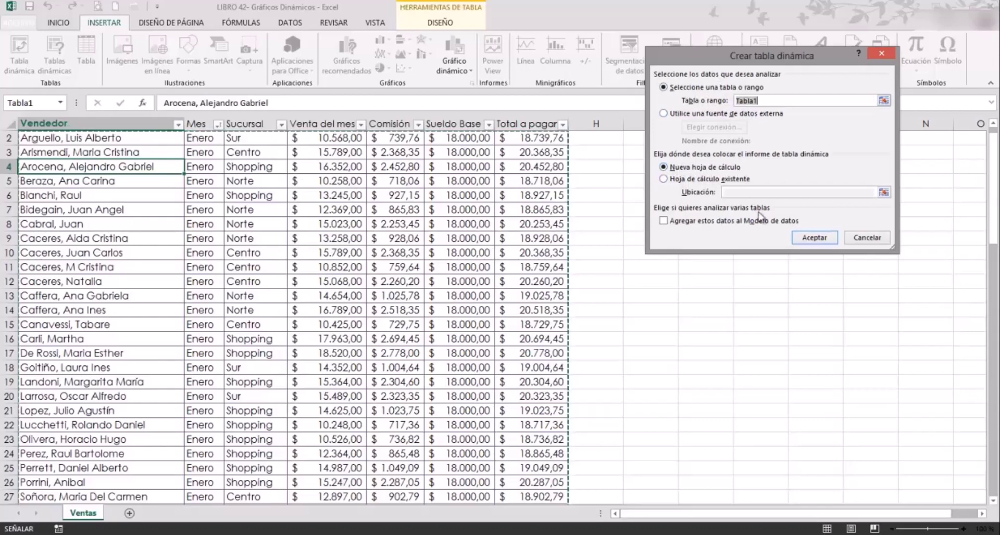
left_click(814, 237)
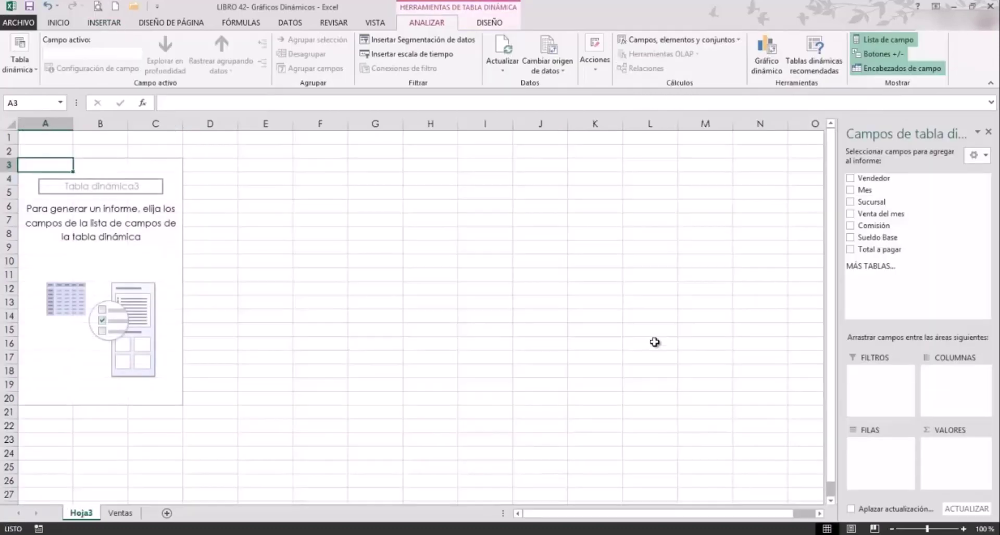
mouse_move(898, 189)
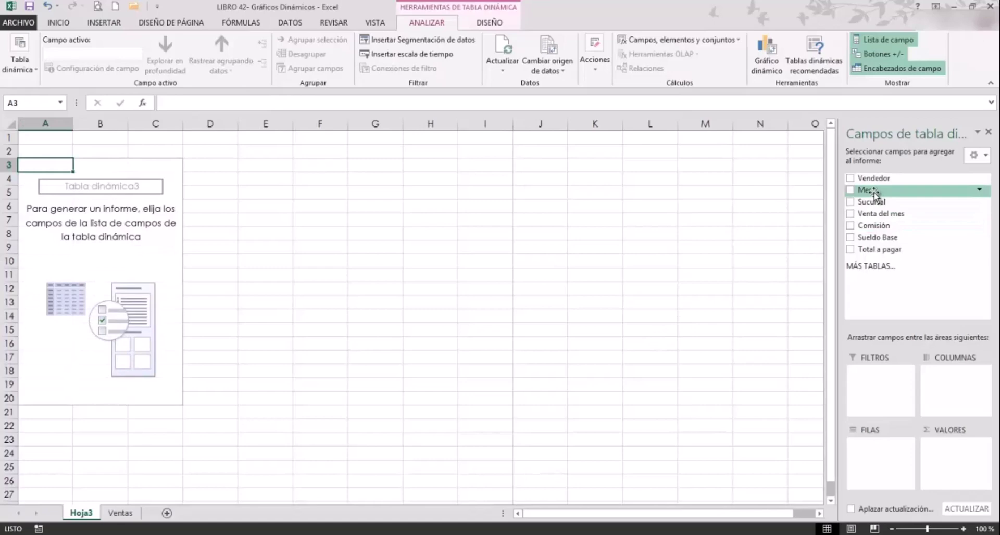
Step: Put Mes and Sucursal in rows, sum Total a pagar, then start a pivot chart
left_click(858, 192)
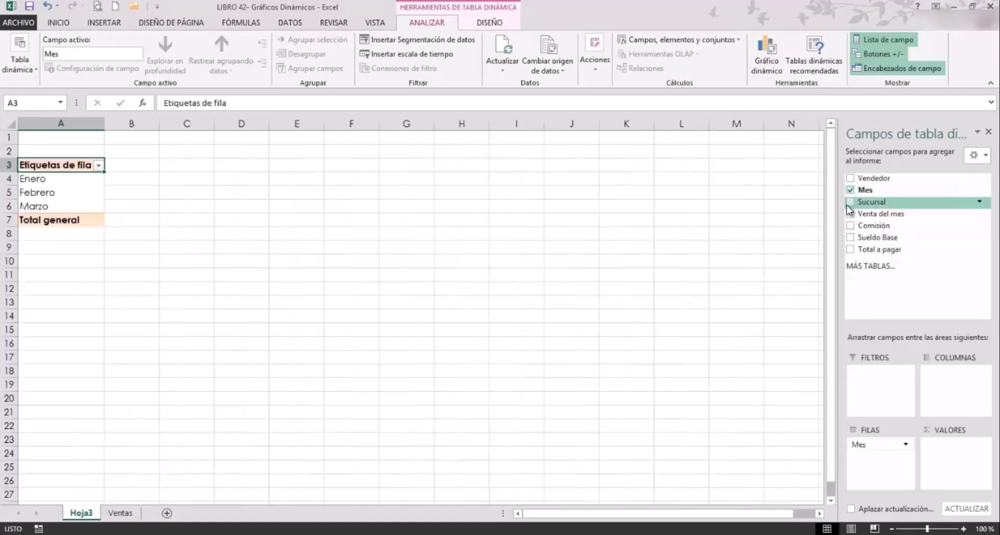
left_click(859, 202)
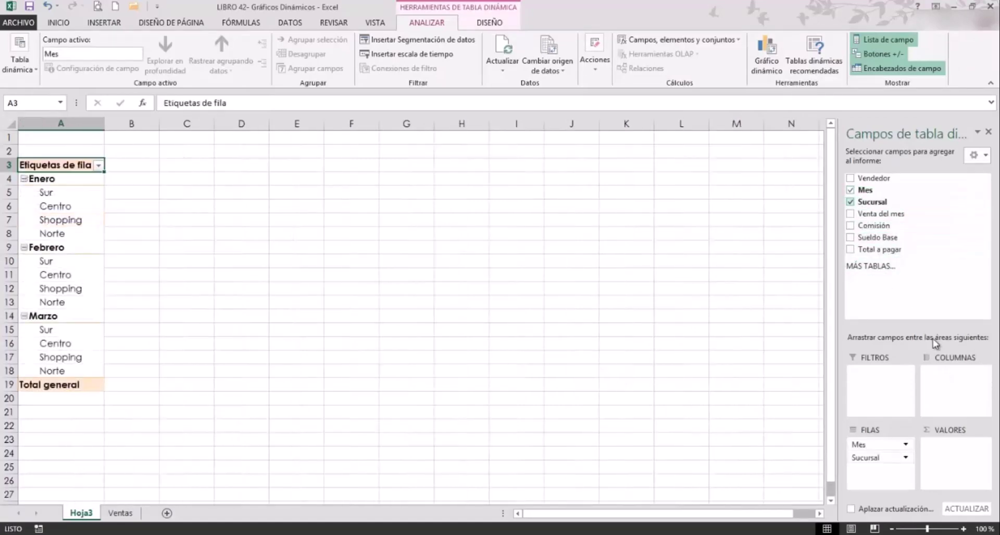
left_click(851, 251)
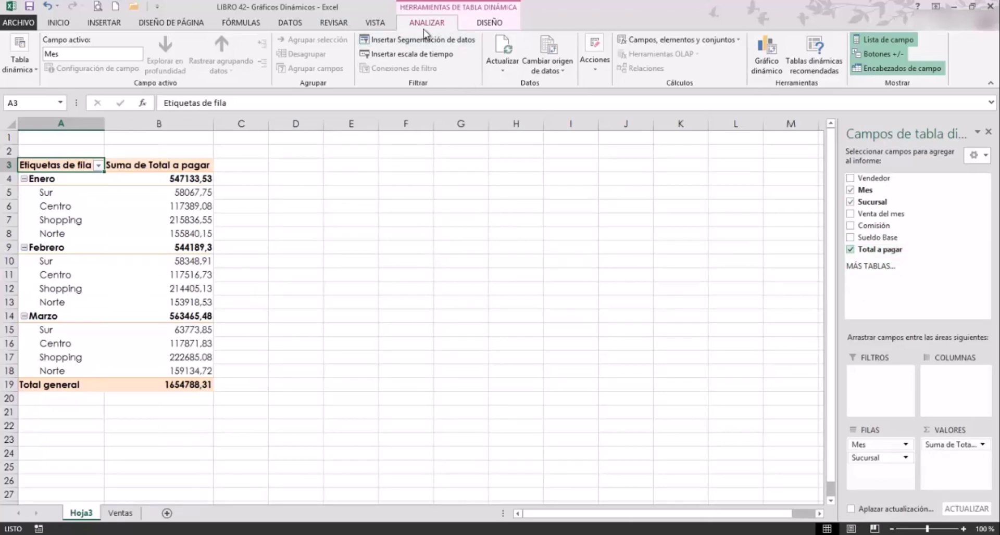
left_click(771, 52)
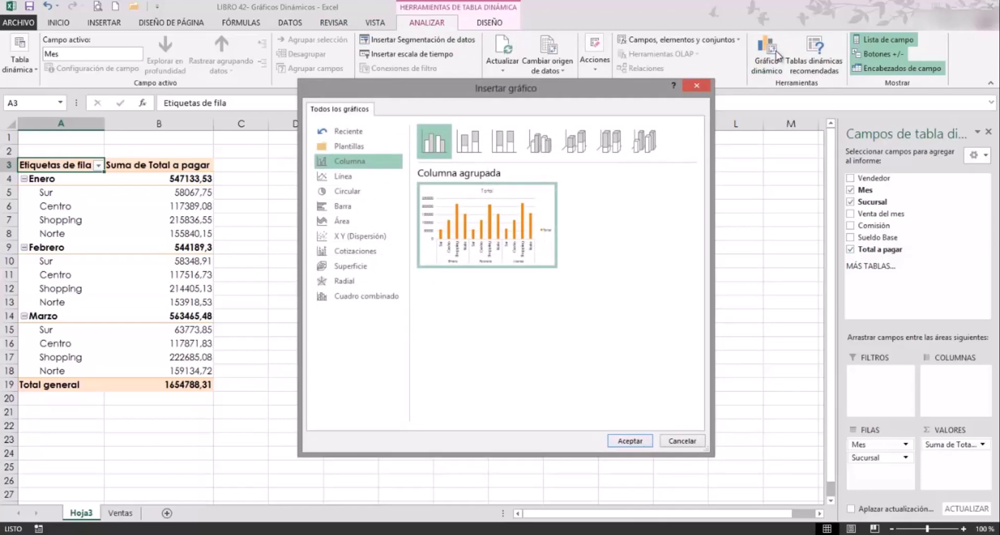
mouse_move(435, 141)
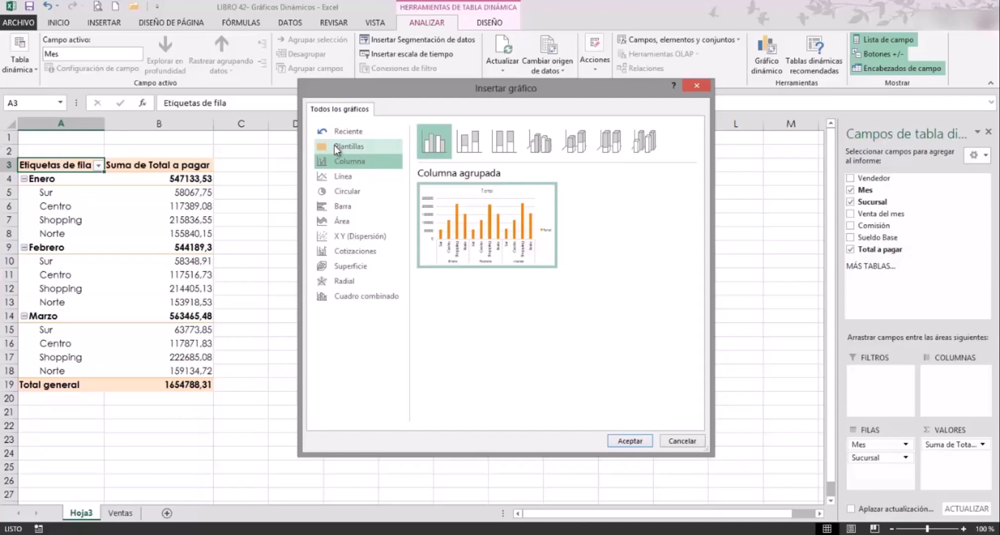
Step: After previewing line and bar types, insert a clustered column pivot chart
left_click(337, 177)
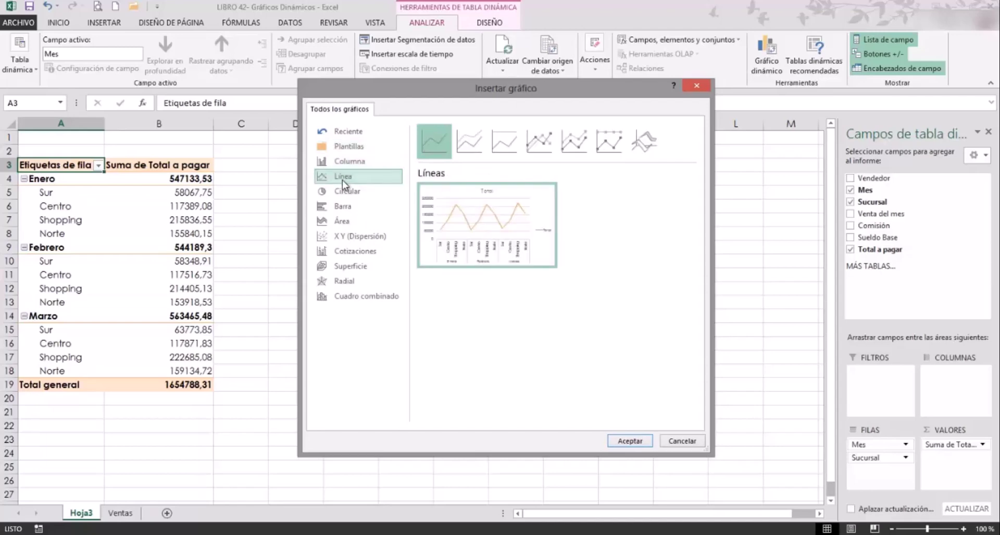
left_click(333, 219)
left_click(334, 207)
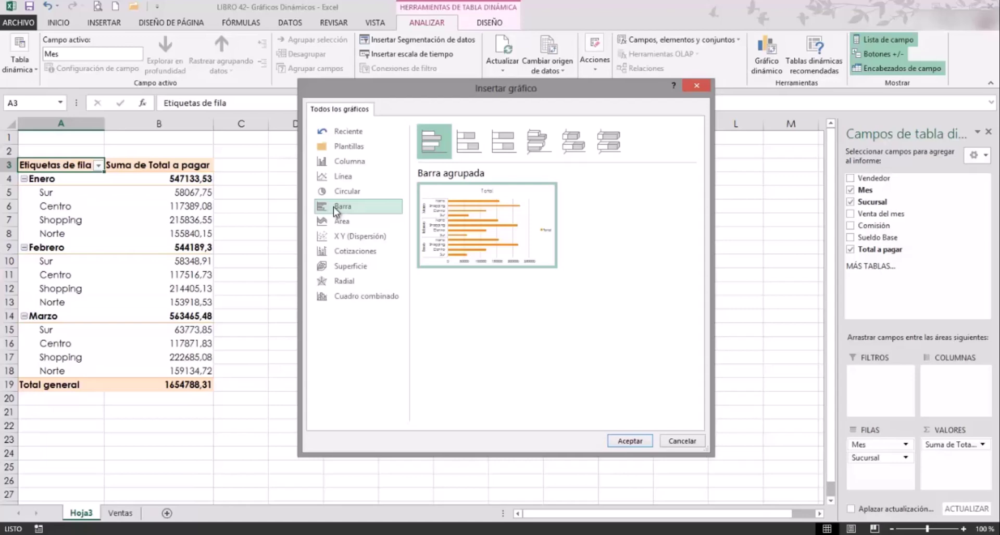
left_click(339, 165)
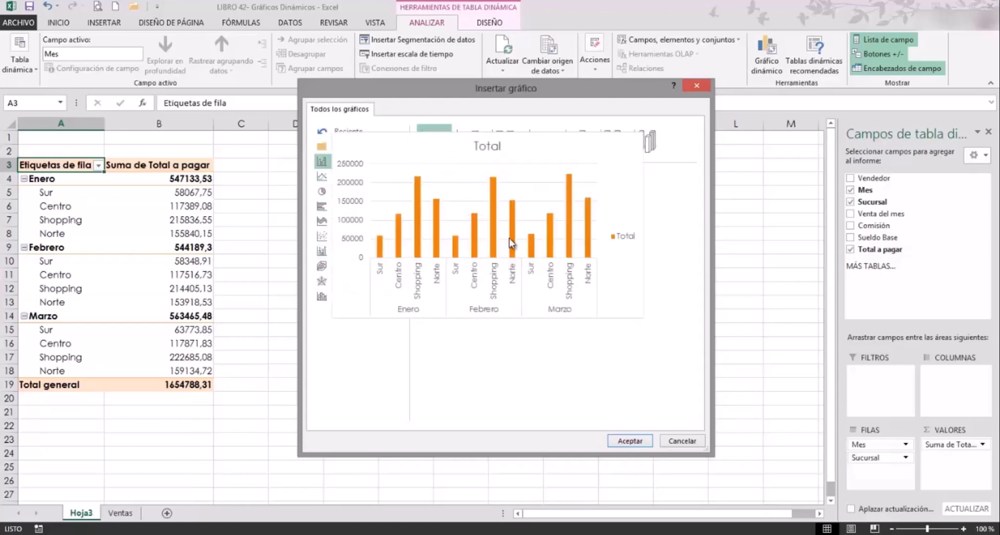
left_click(631, 441)
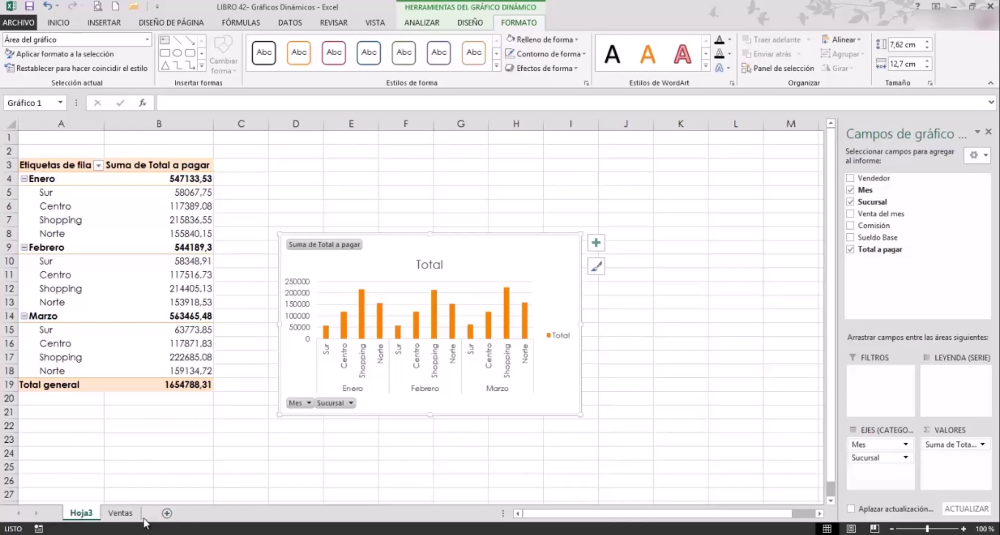
Step: From the Ventas sheet, insert a pivot chart of Tabla1 on new sheet Hoja4, then select its pivot table
left_click(120, 514)
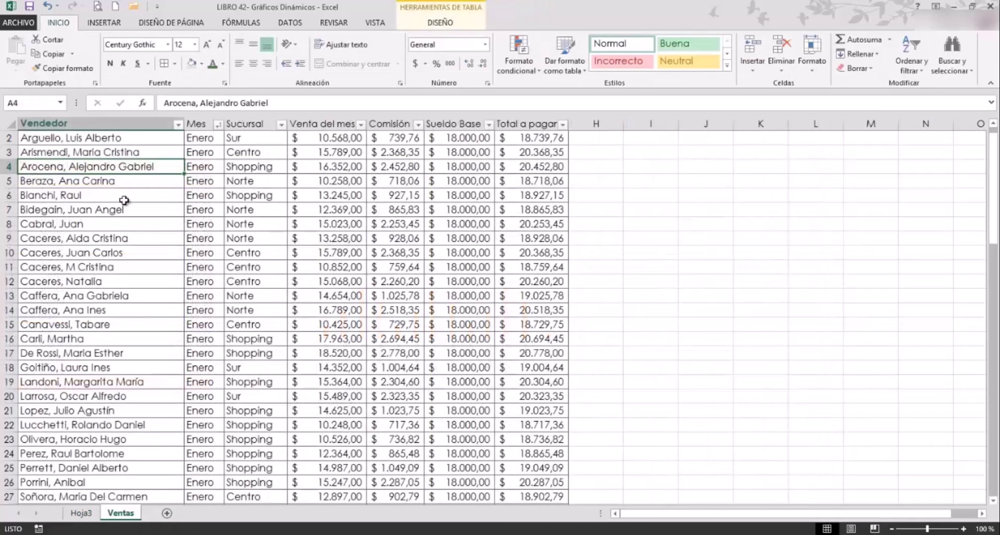
left_click(247, 280)
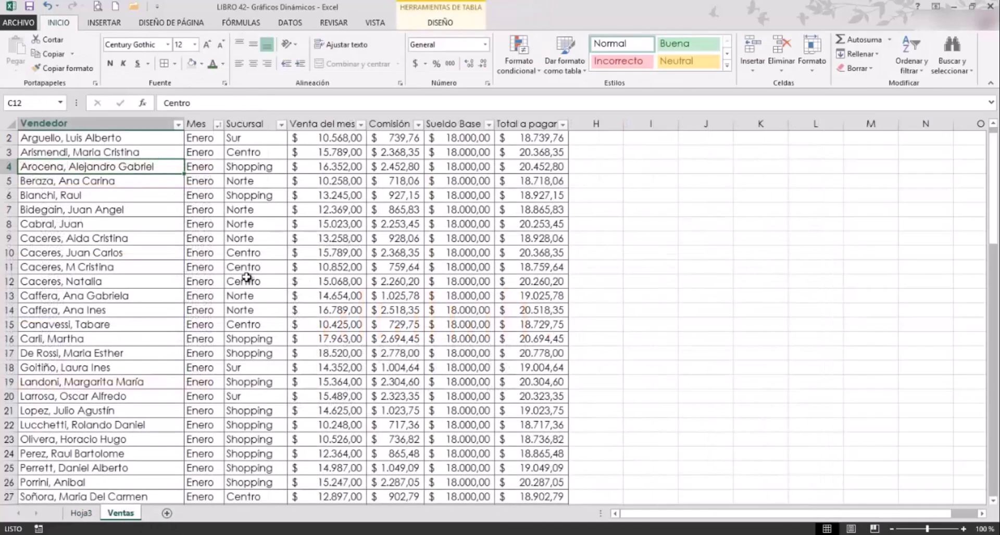
left_click(99, 23)
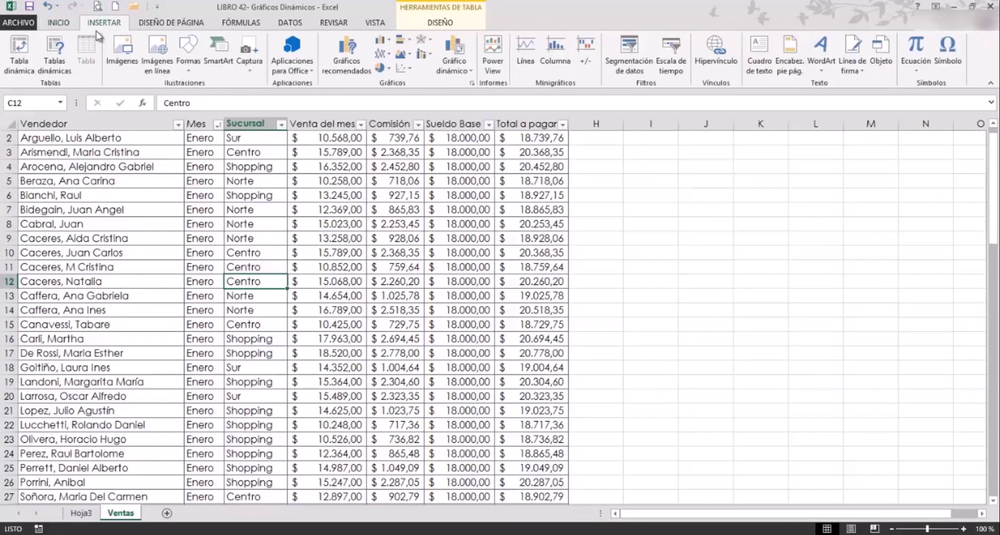
left_click(457, 50)
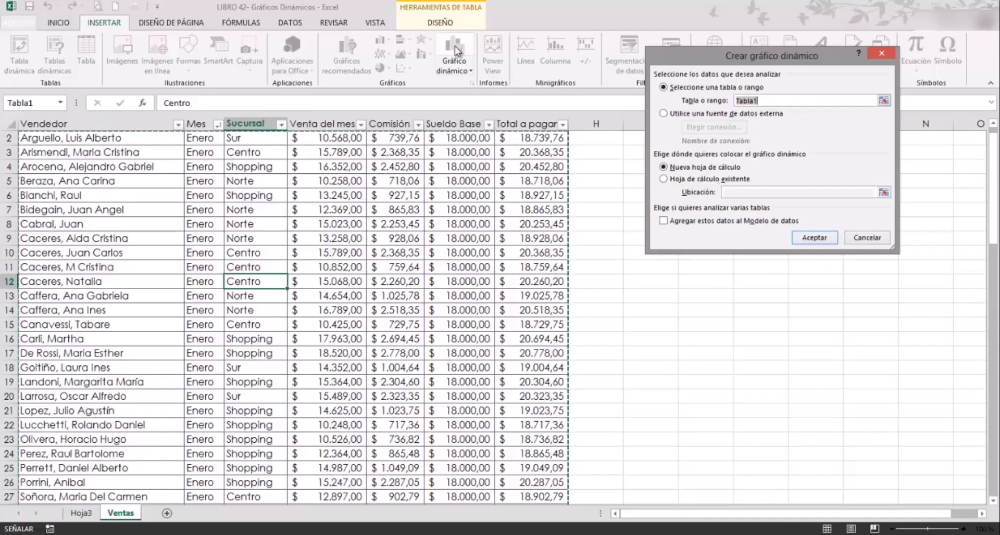
left_click(818, 238)
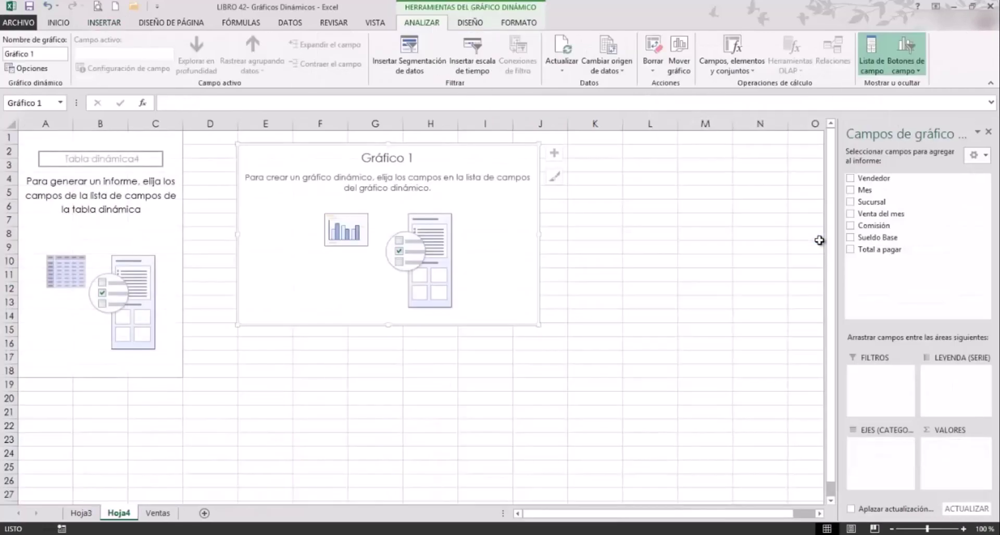
left_click(117, 233)
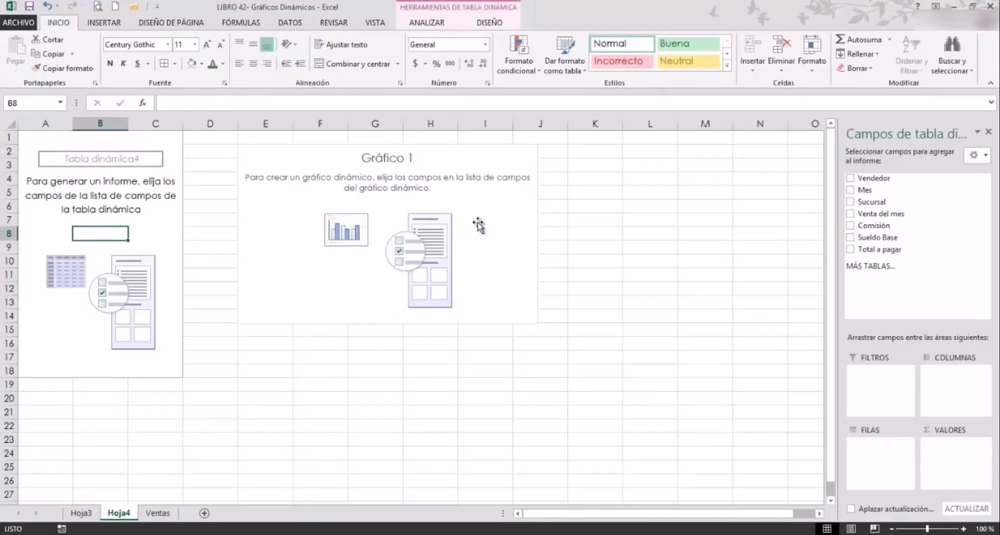
left_click(484, 248)
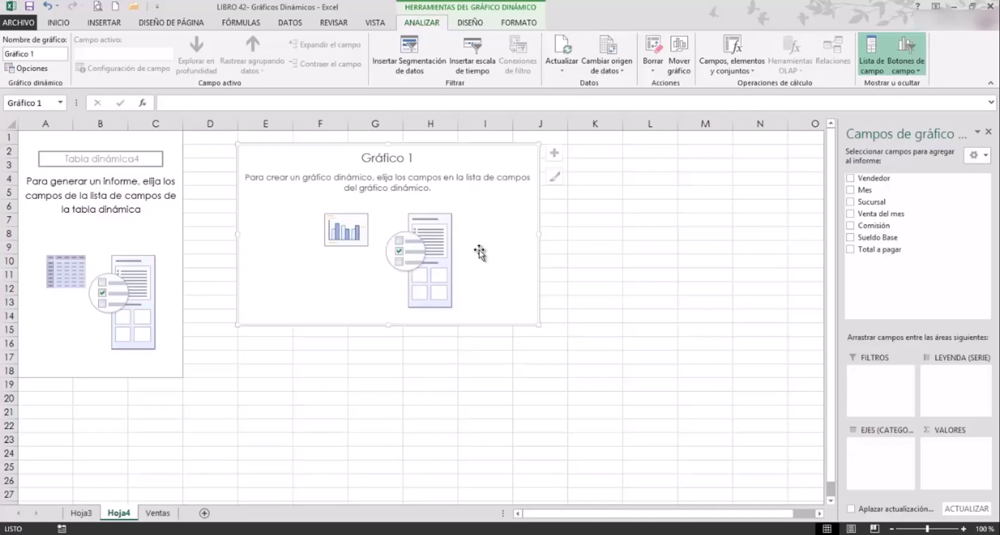
left_click(146, 165)
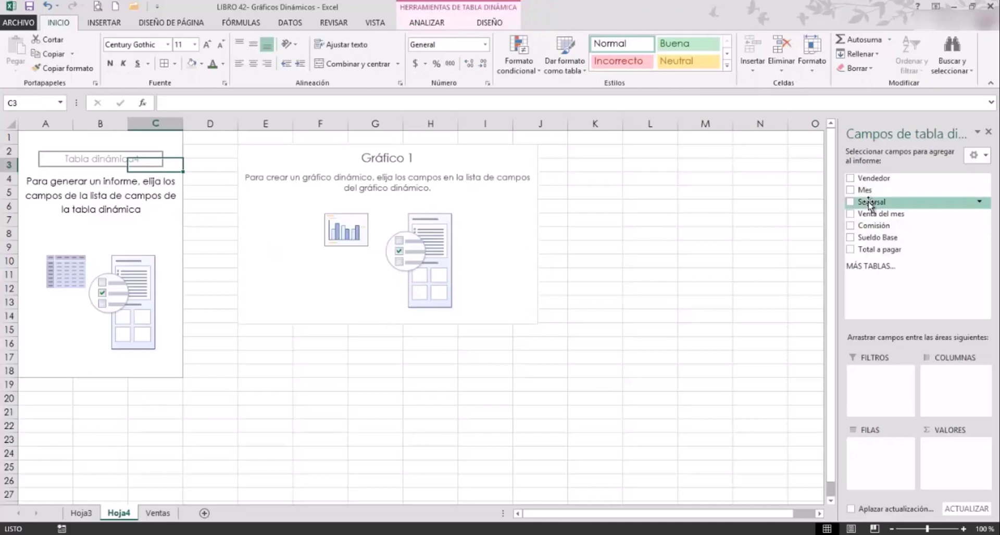
Step: Put Sucursal and Mes in rows and sum Comisión, then open the Suma de Comisión field menu
left_click(851, 203)
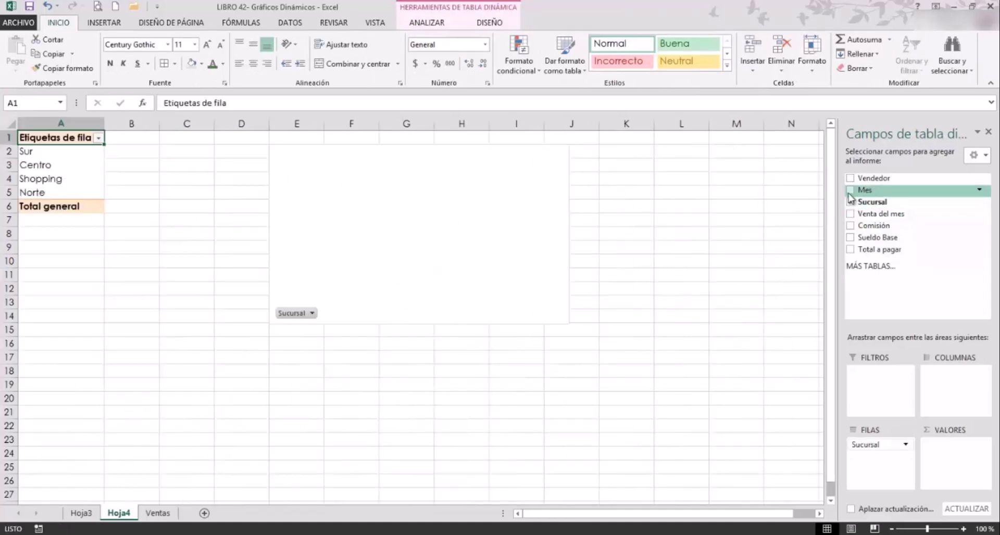
left_click(851, 190)
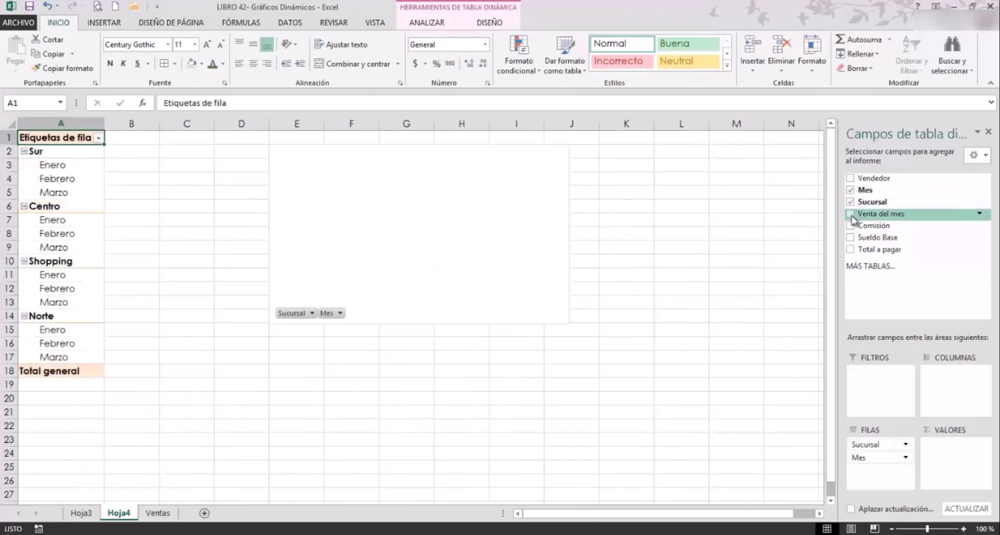
left_click(850, 225)
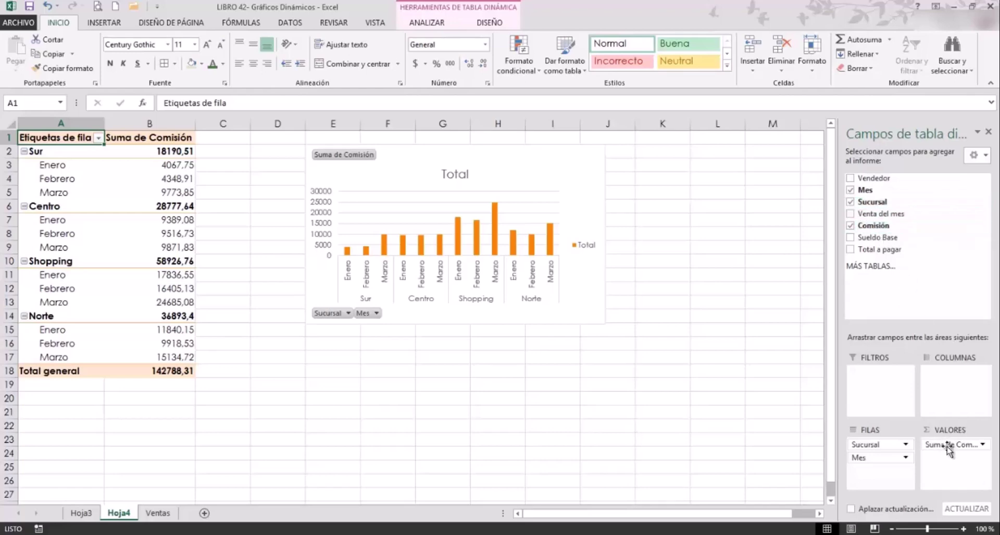
left_click(983, 445)
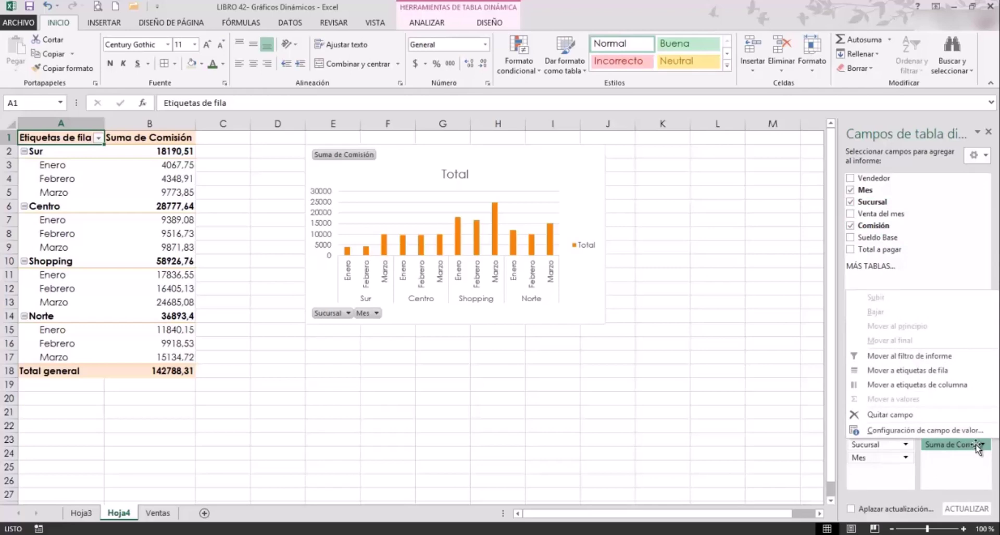
Step: Change the Comisión value field summary from Suma to Máx., then select the pivot chart
left_click(977, 445)
left_click(972, 446)
left_click(897, 431)
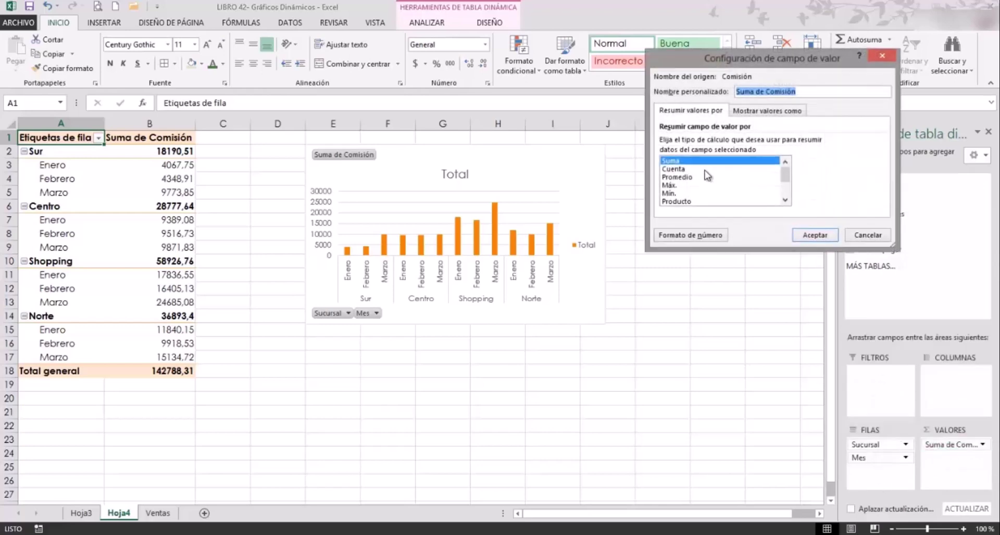
left_click(671, 186)
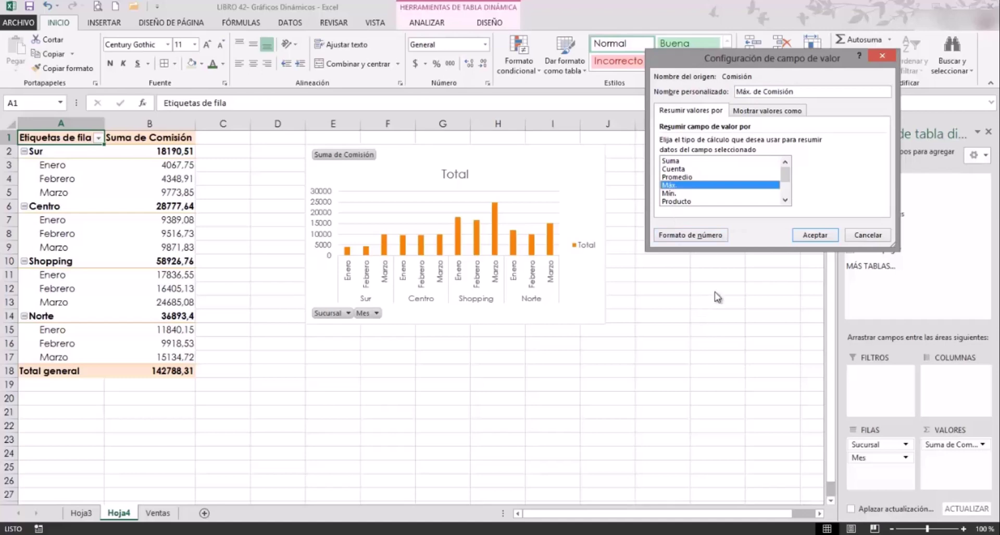
left_click(814, 235)
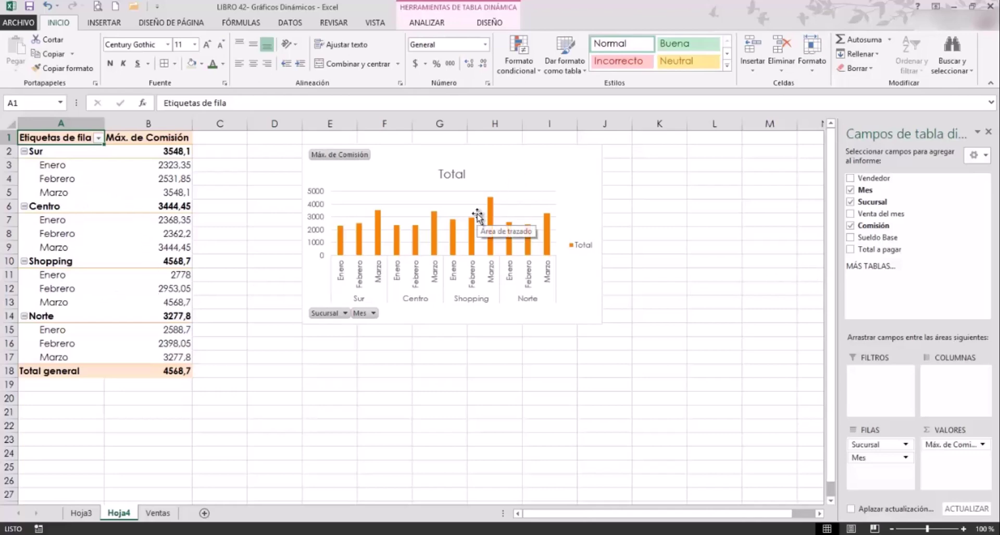
left_click(546, 156)
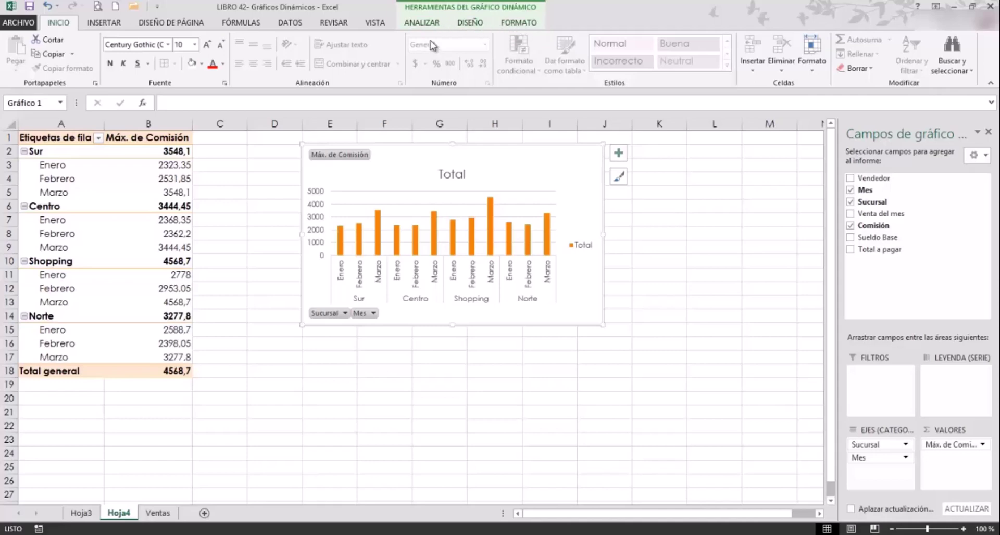
Step: Hide the chart's Máx. de Comisión value button and its Sucursal and Mes axis buttons
left_click(427, 23)
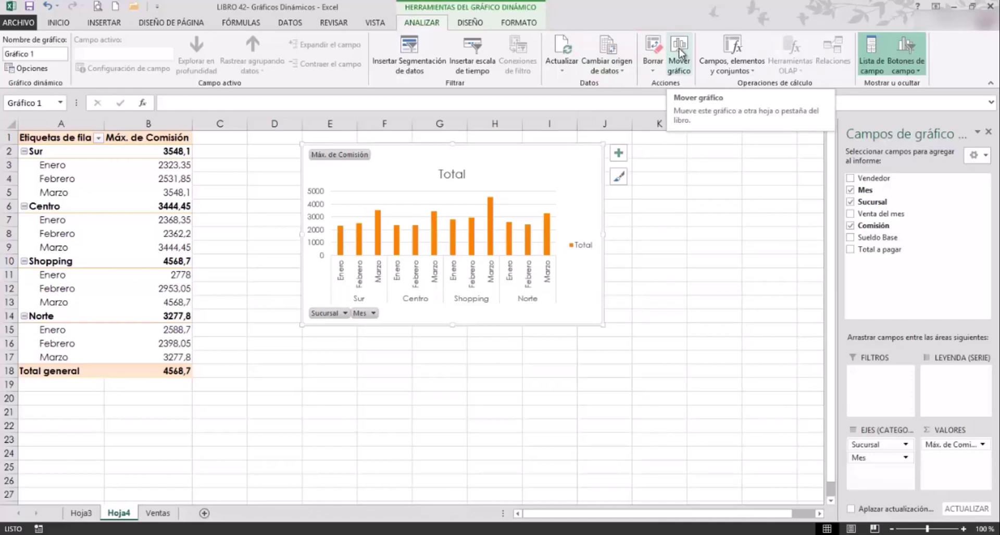
left_click(914, 54)
left_click(910, 58)
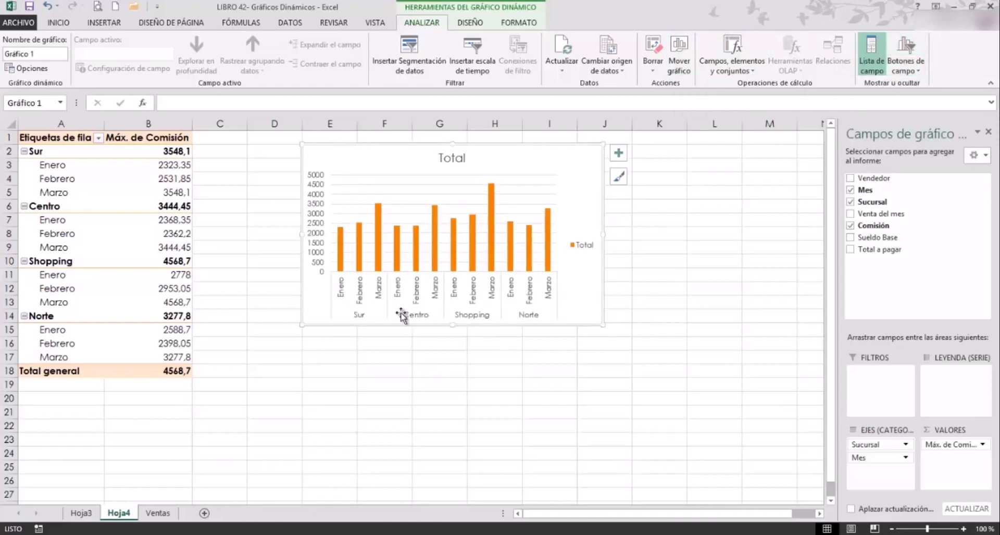
left_click(906, 49)
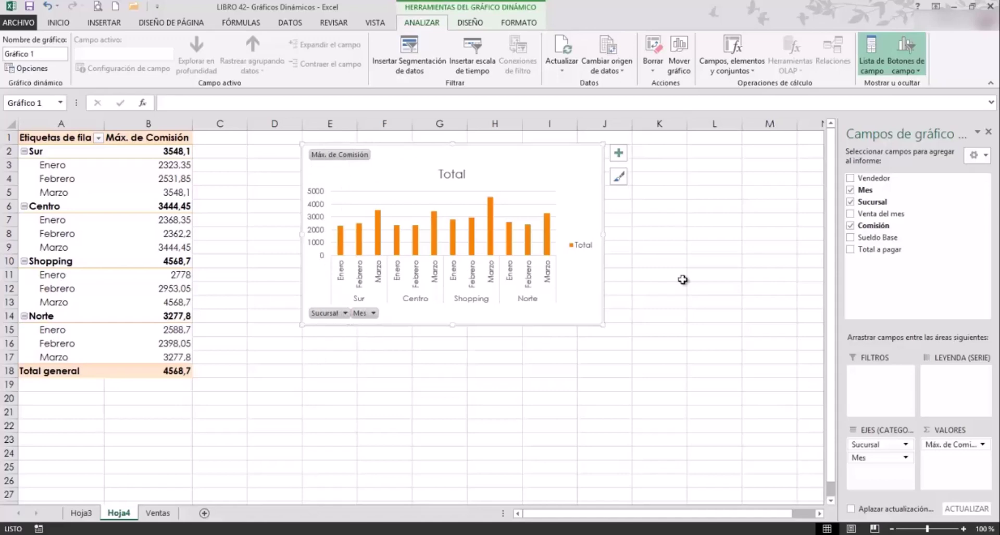
left_click(908, 60)
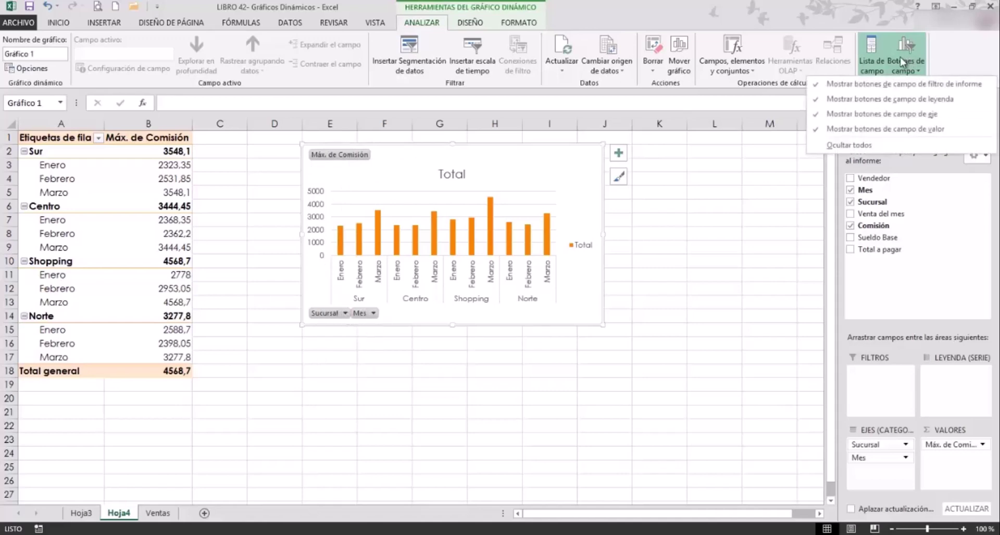
left_click(841, 99)
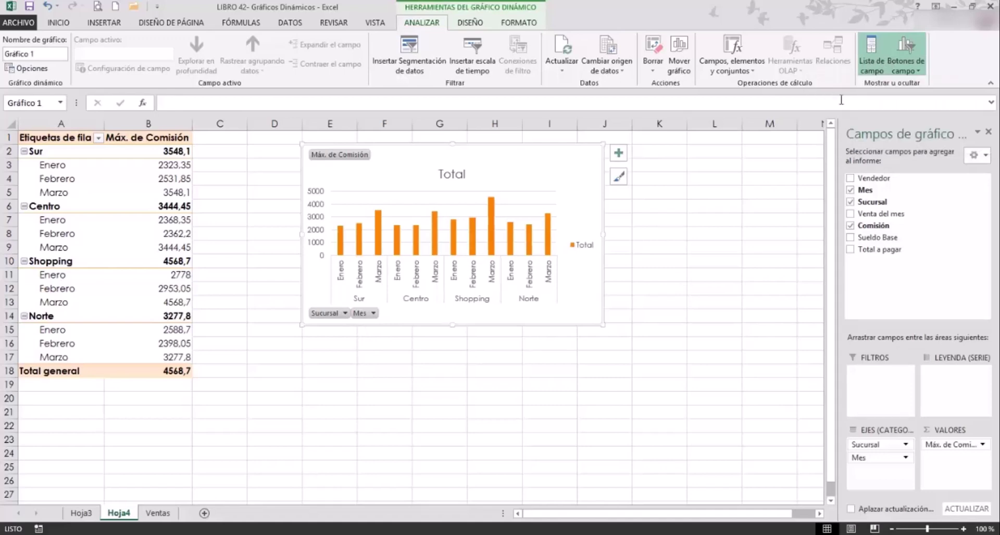
left_click(904, 72)
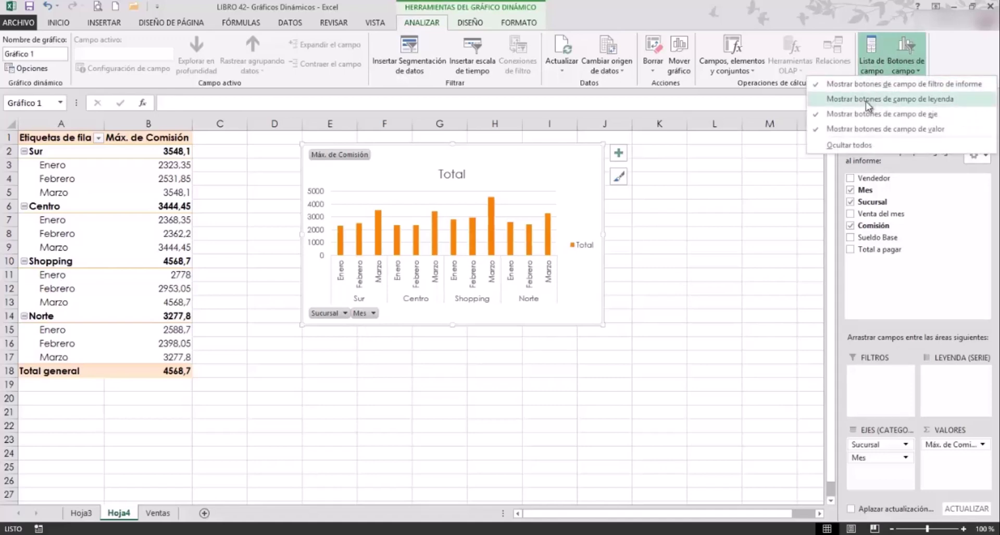
left_click(836, 130)
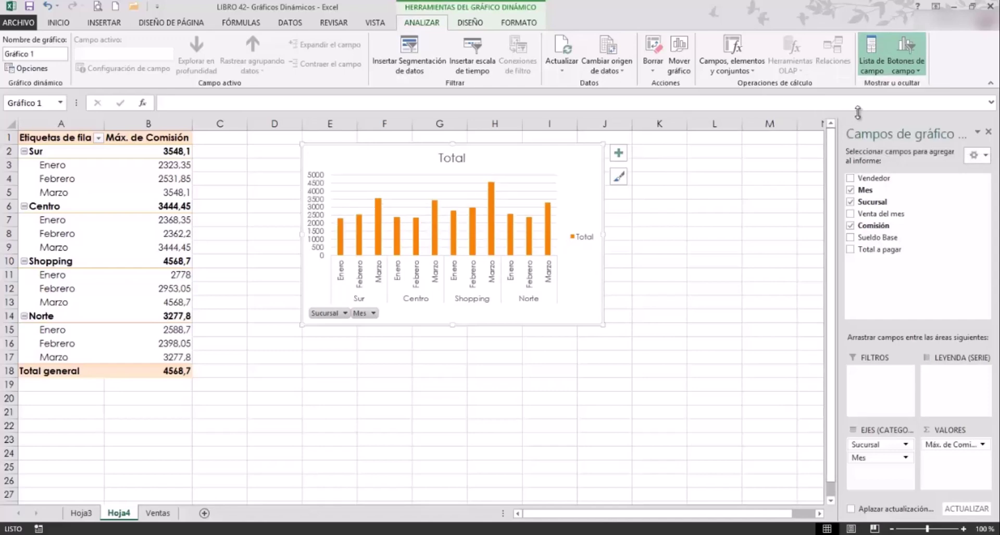
left_click(915, 63)
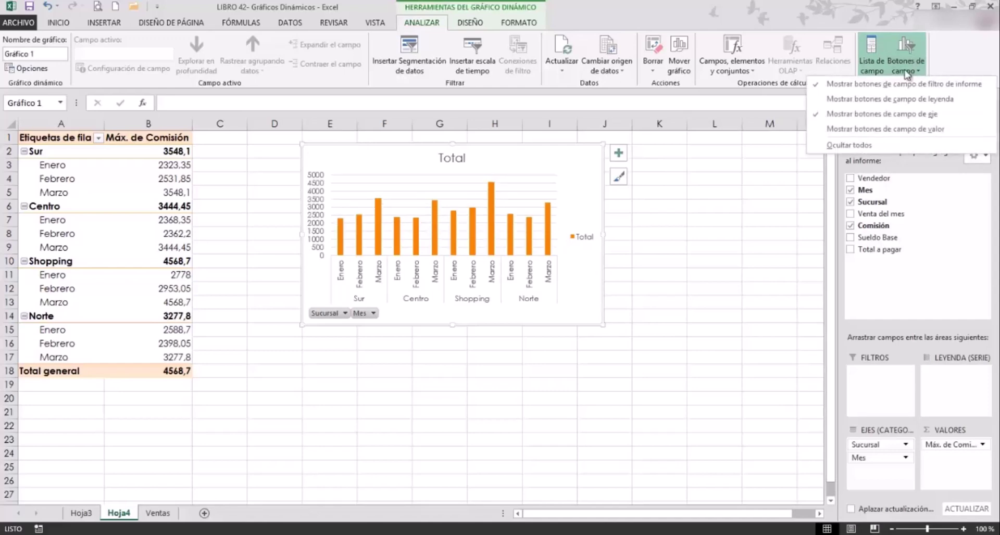
left_click(817, 122)
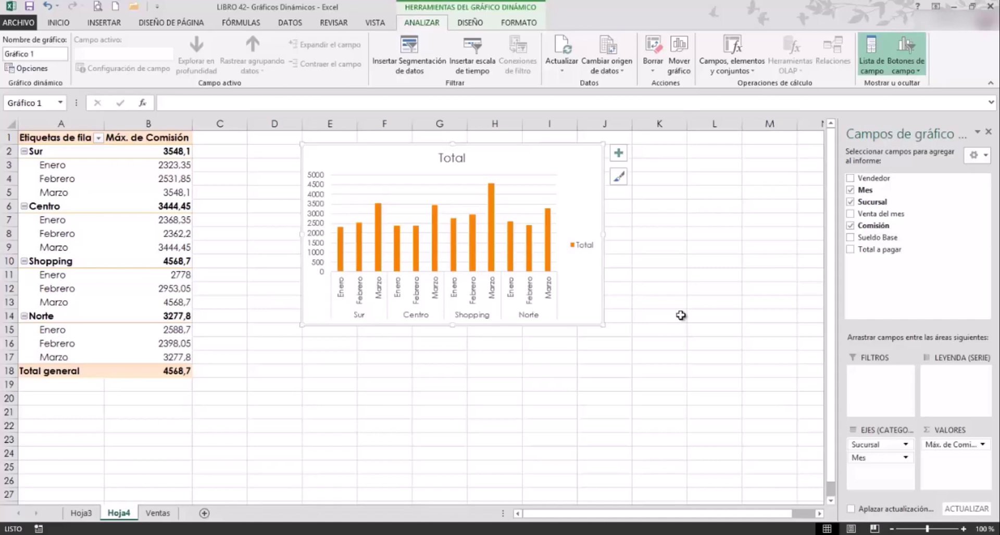
Step: Apply a shaded Estilos de diseño preset, giving orange columns on a soft gradient background
left_click(483, 23)
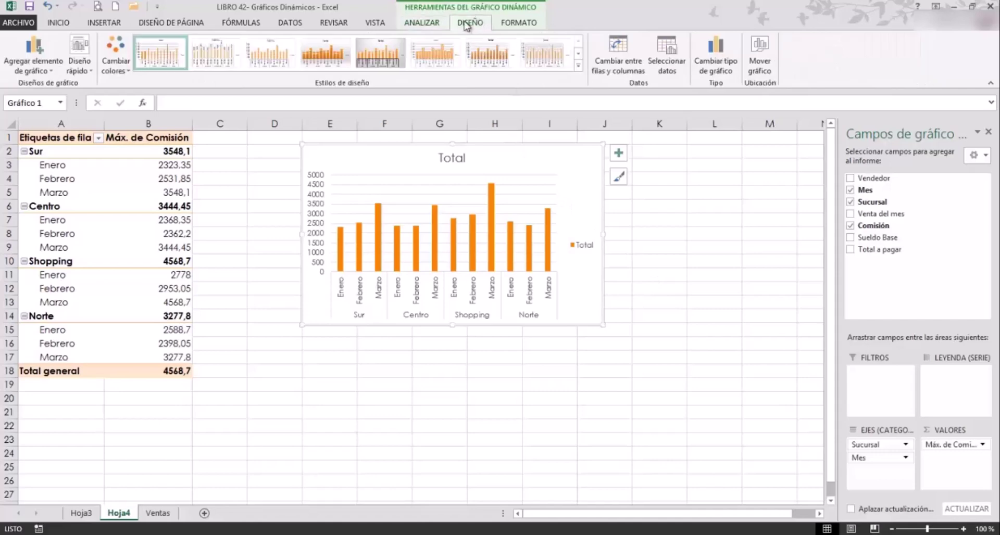
left_click(108, 60)
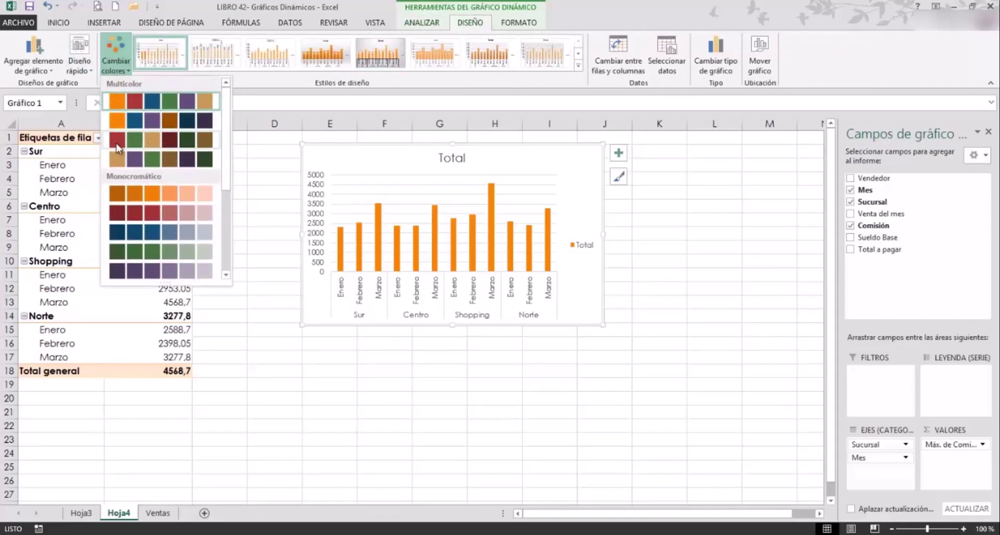
key("Escape")
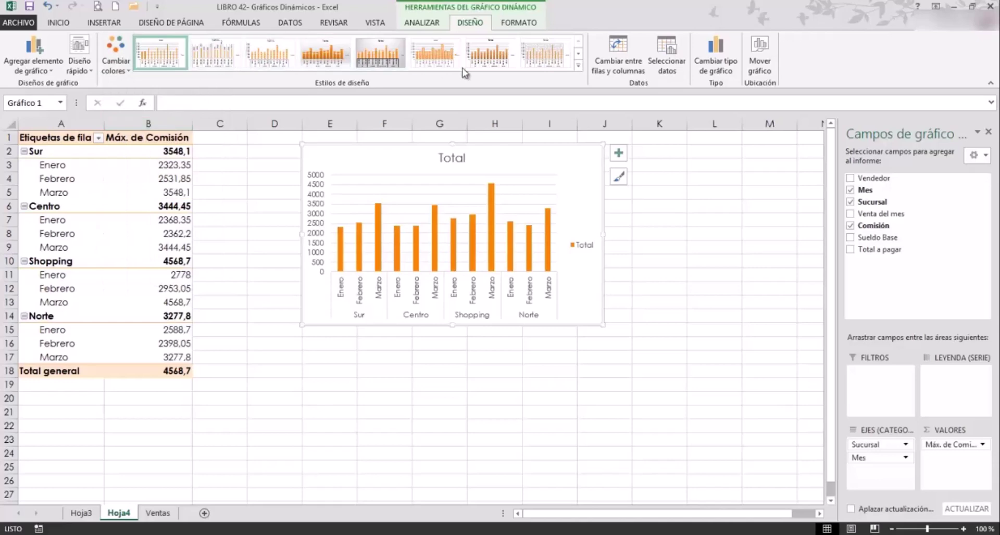
left_click(578, 66)
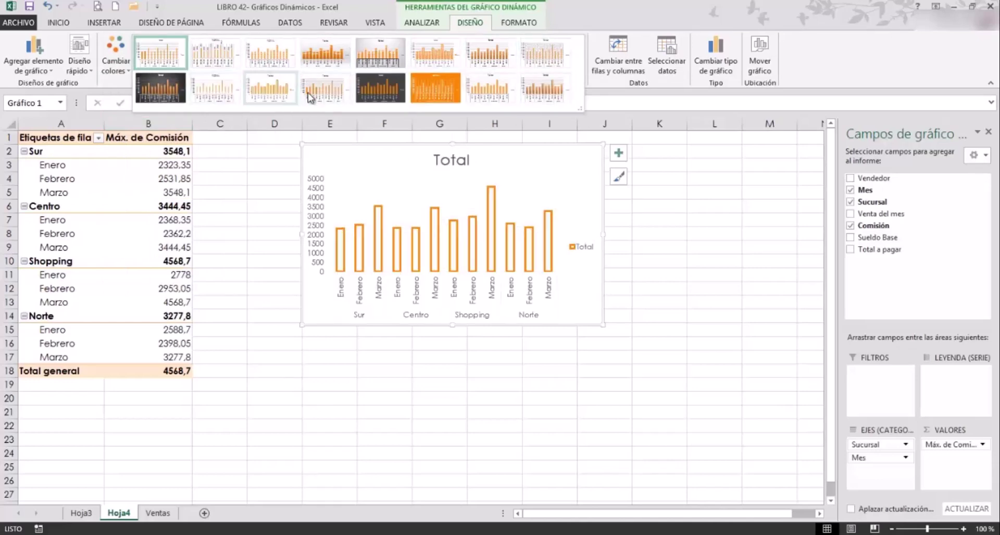
left_click(317, 59)
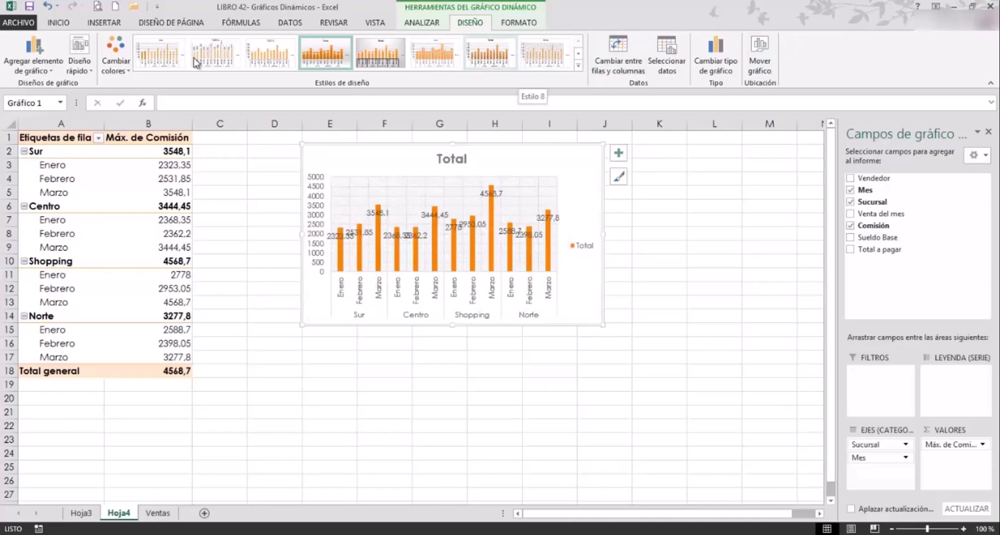
left_click(44, 67)
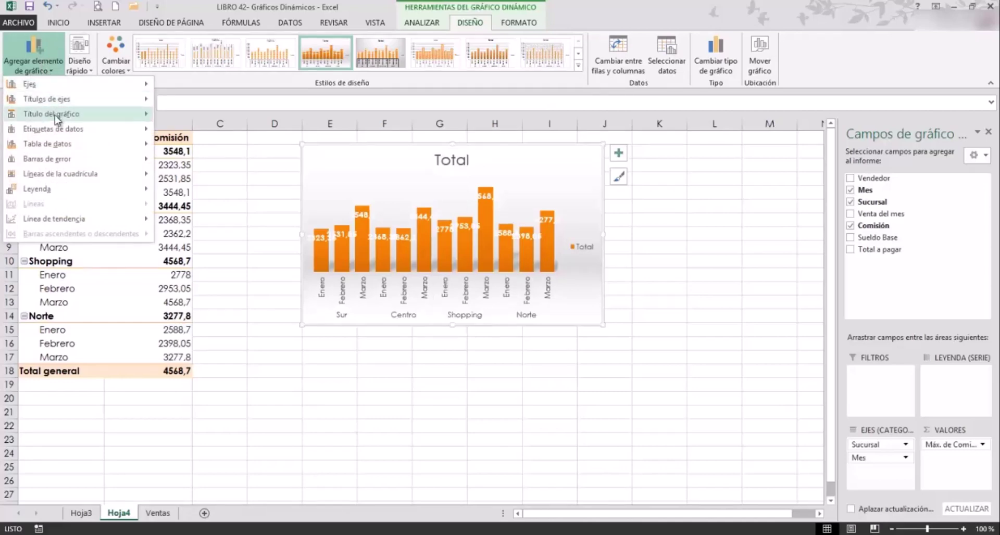
mouse_move(53, 129)
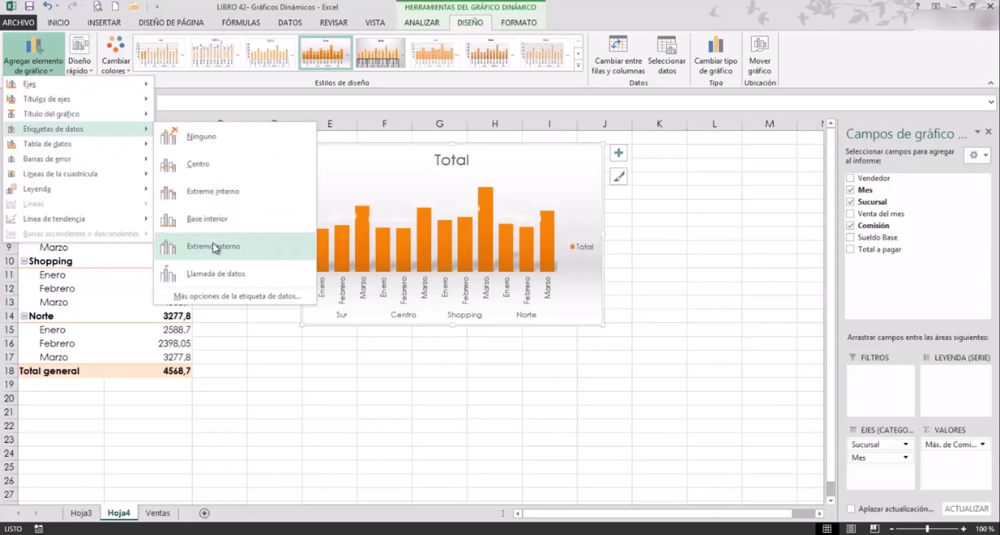
Step: Widen the chart to column L, add vertical major gridlines and remove the Total legend
key("Escape")
key("Escape")
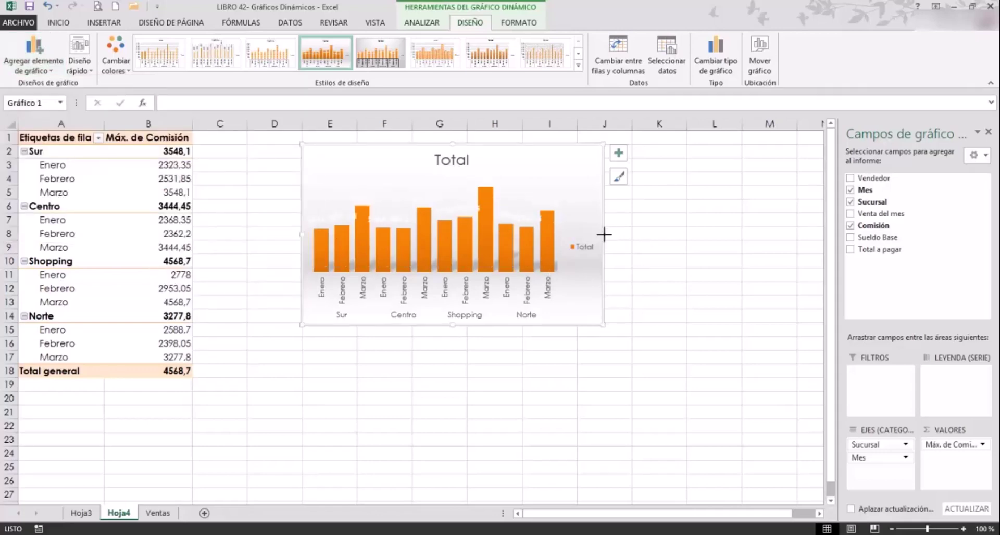
left_click_drag(604, 235, 780, 234)
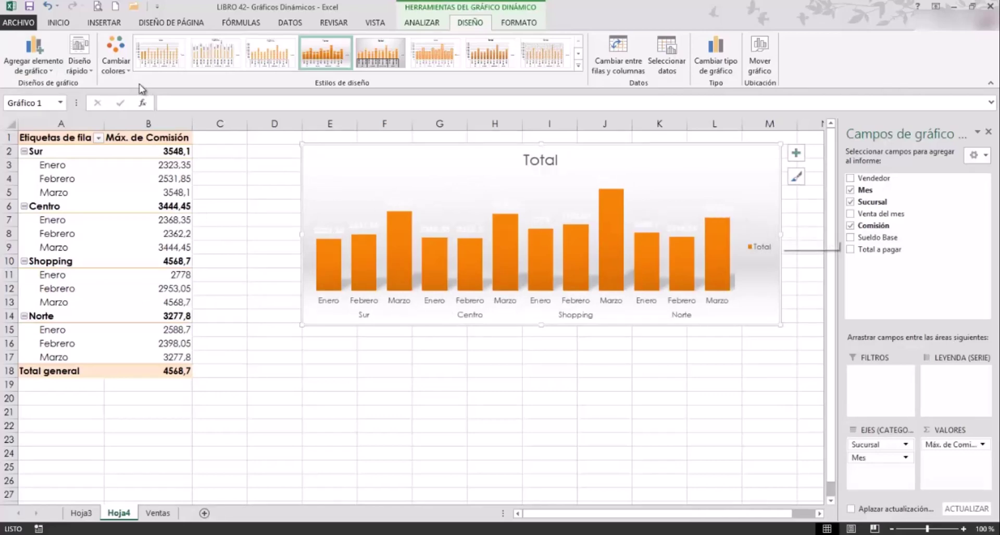
left_click(44, 63)
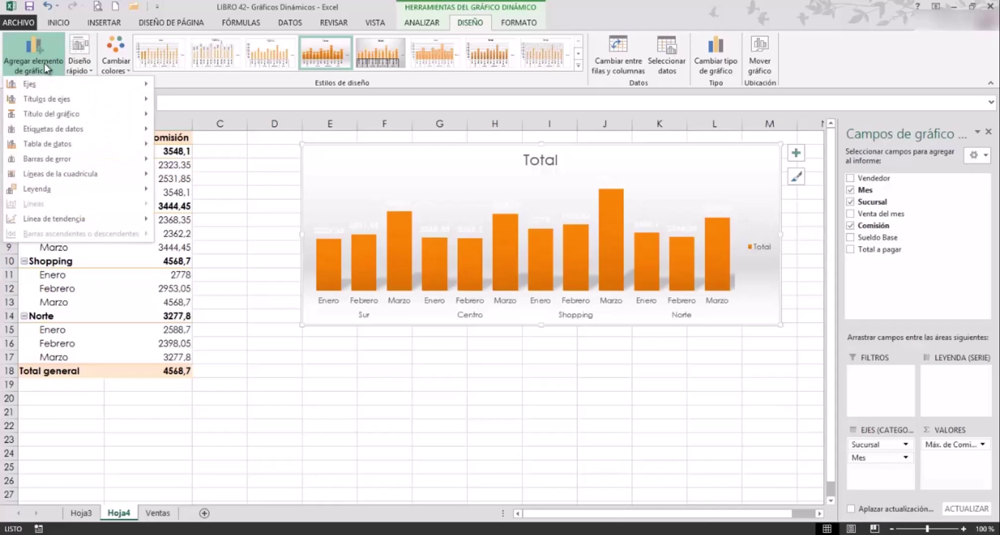
mouse_move(61, 173)
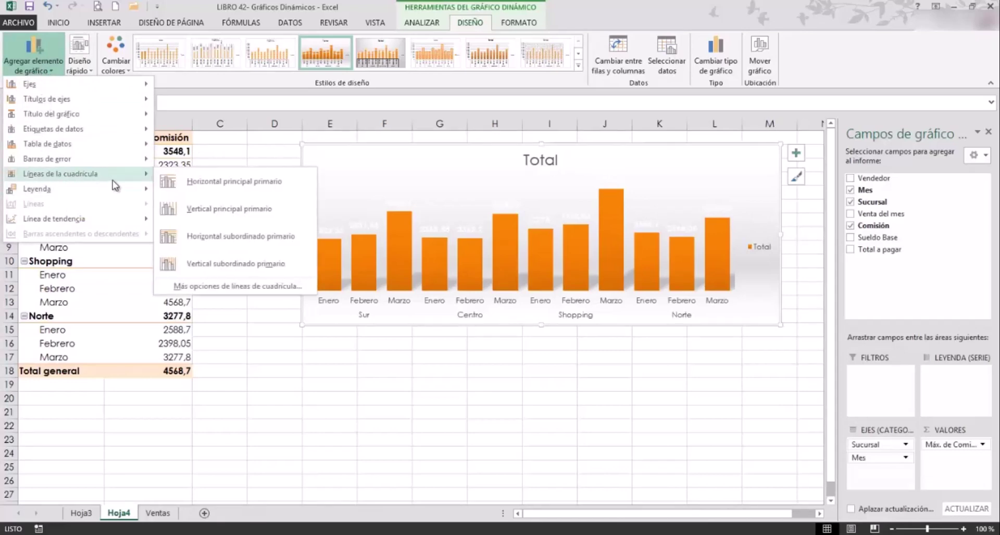
left_click(216, 208)
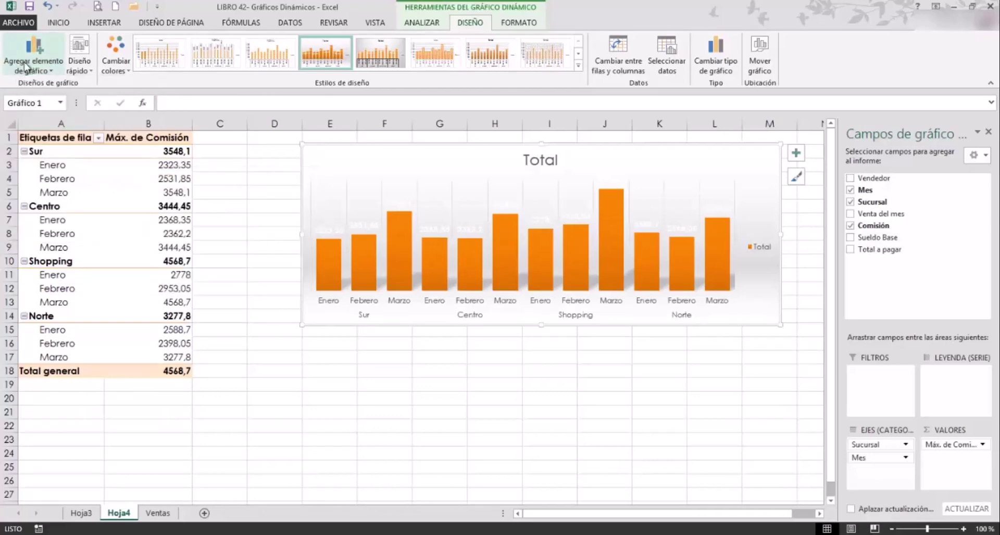
left_click(31, 60)
mouse_move(47, 188)
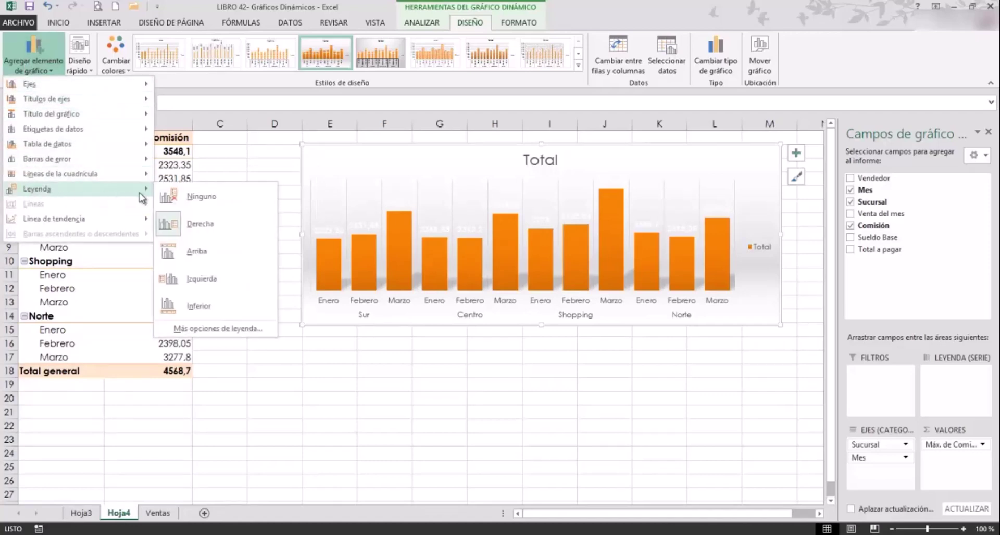
left_click(197, 193)
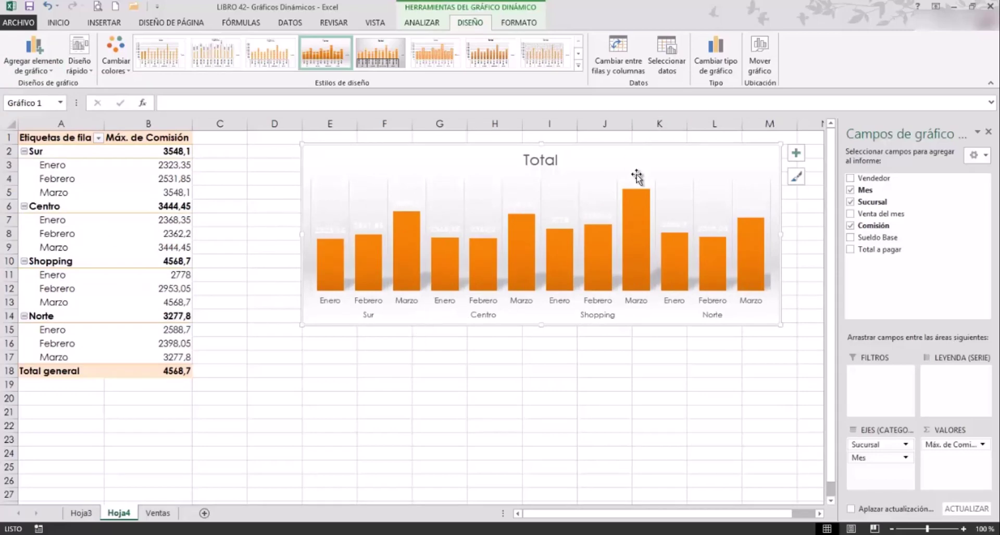
Step: Apply the black WordArt style to the column data labels so values like 4568,7 read clearly
left_click(79, 51)
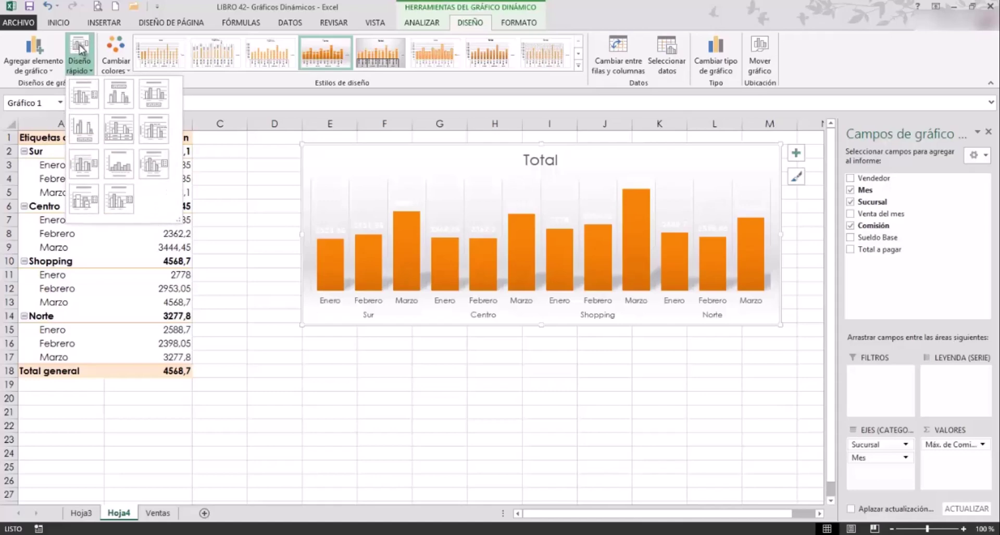
left_click(506, 24)
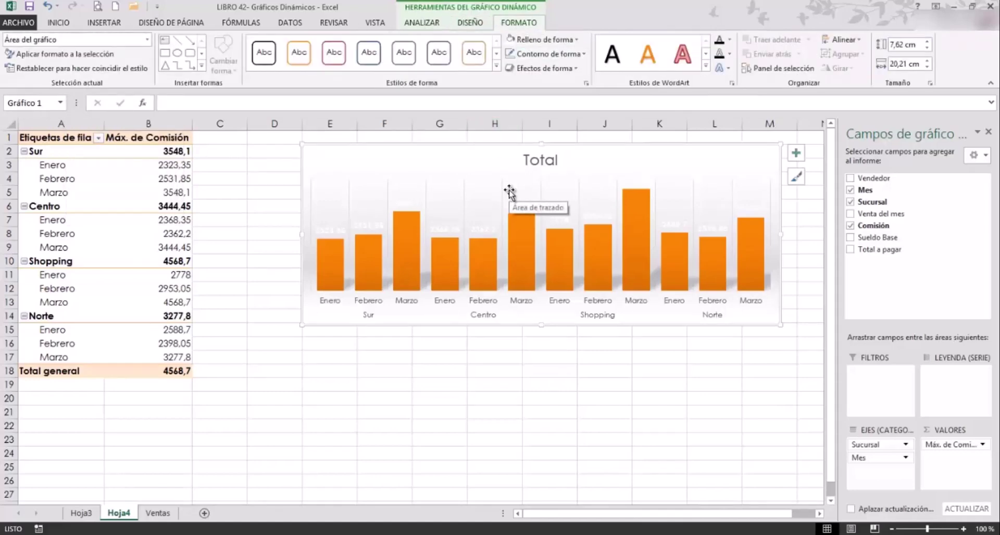
left_click(520, 152)
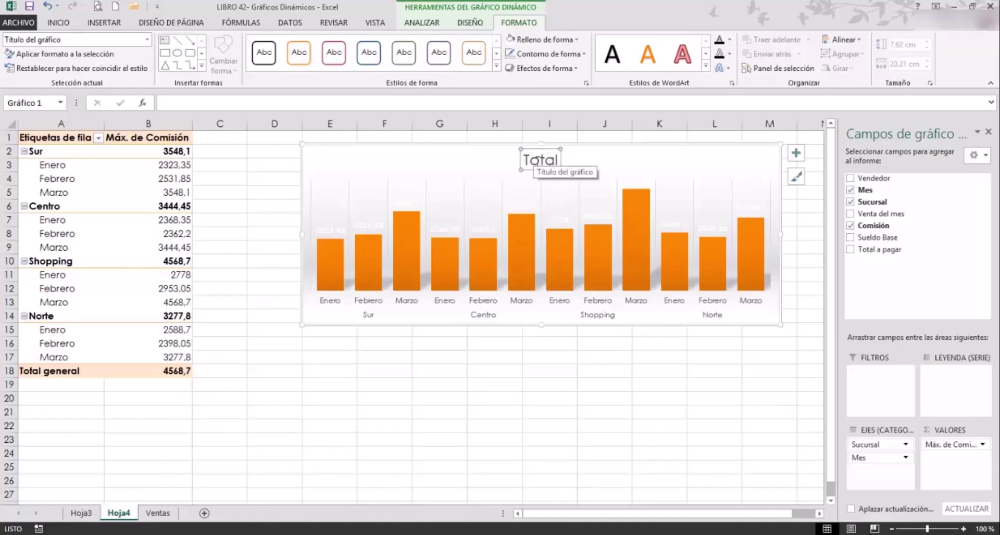
left_click(406, 201)
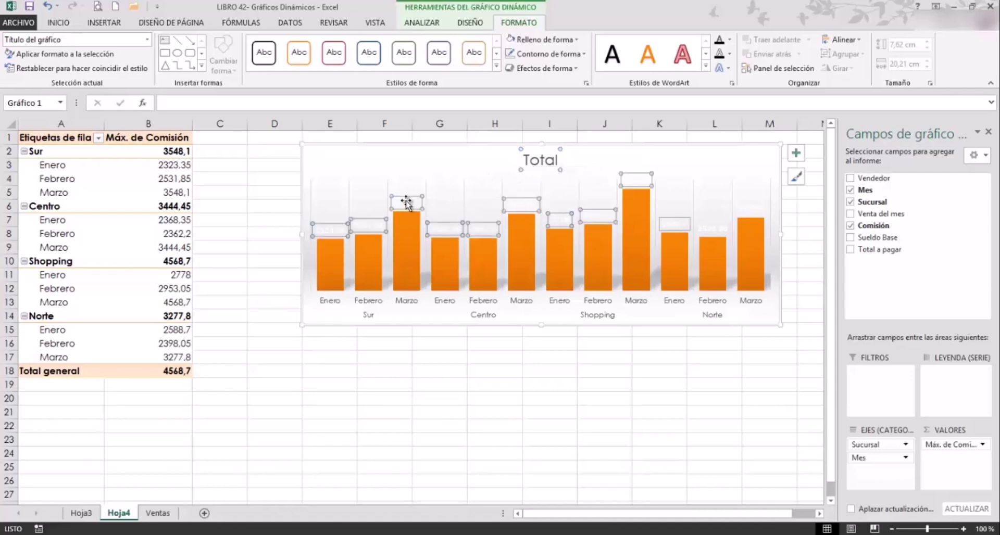
left_click(611, 53)
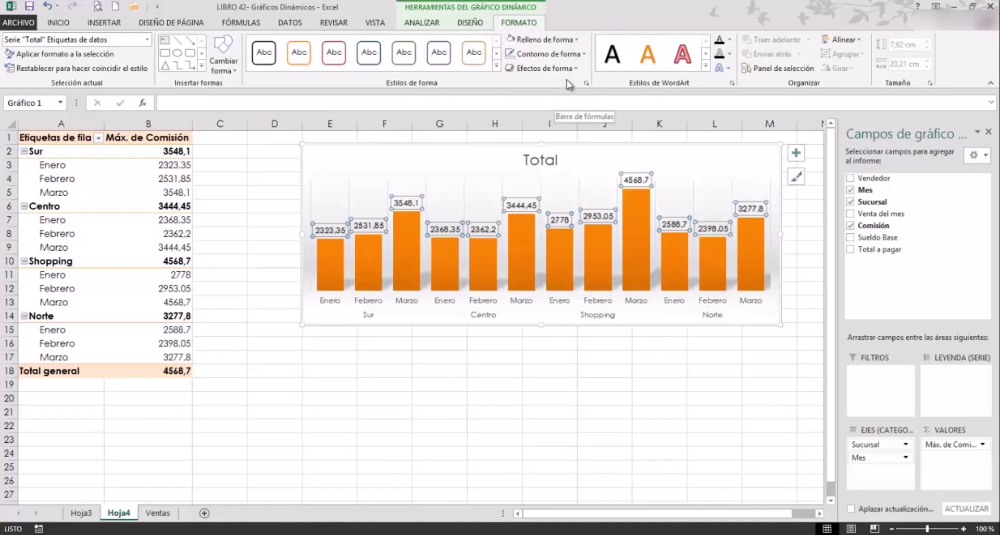
Step: Give the chart's column series the purple gradient shape style instead of orange
left_click(745, 262)
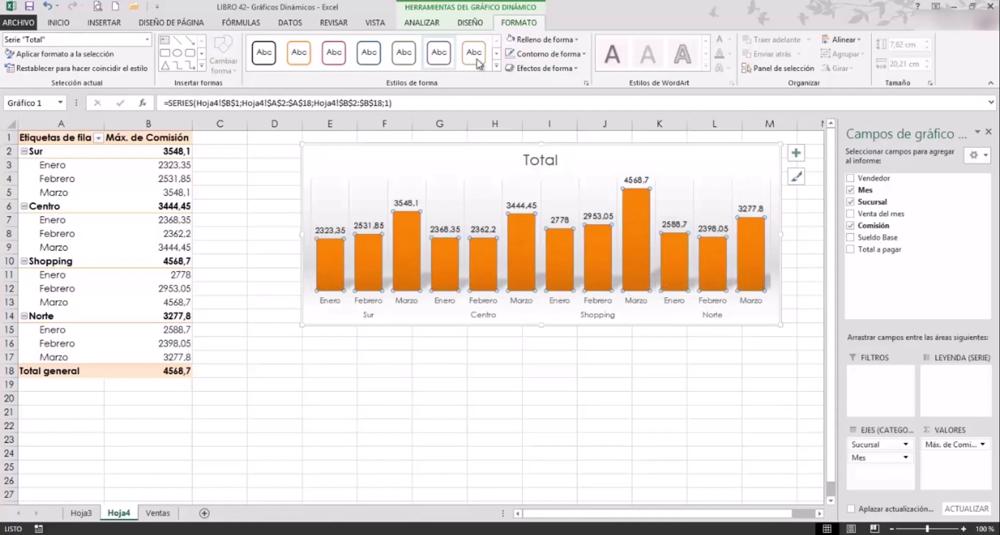
left_click(495, 68)
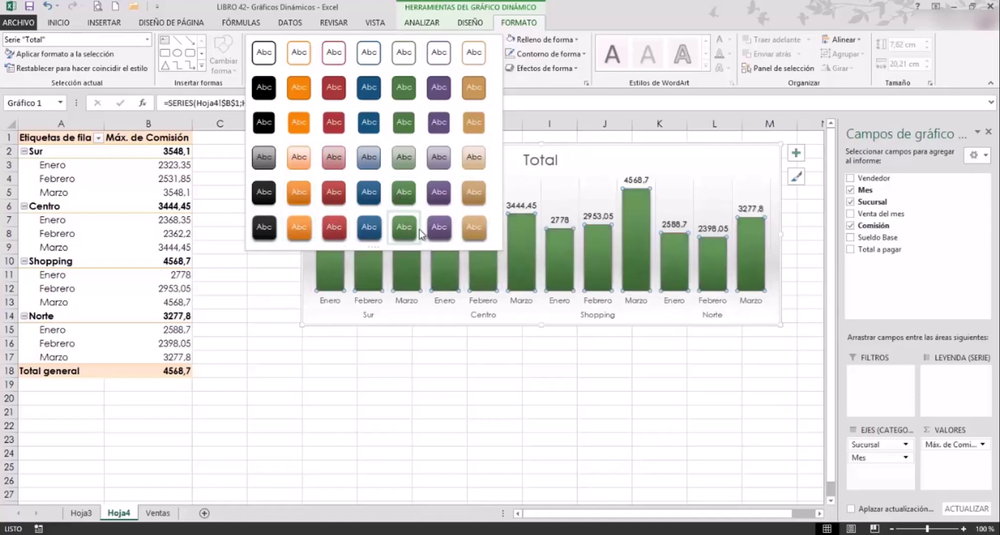
left_click(438, 228)
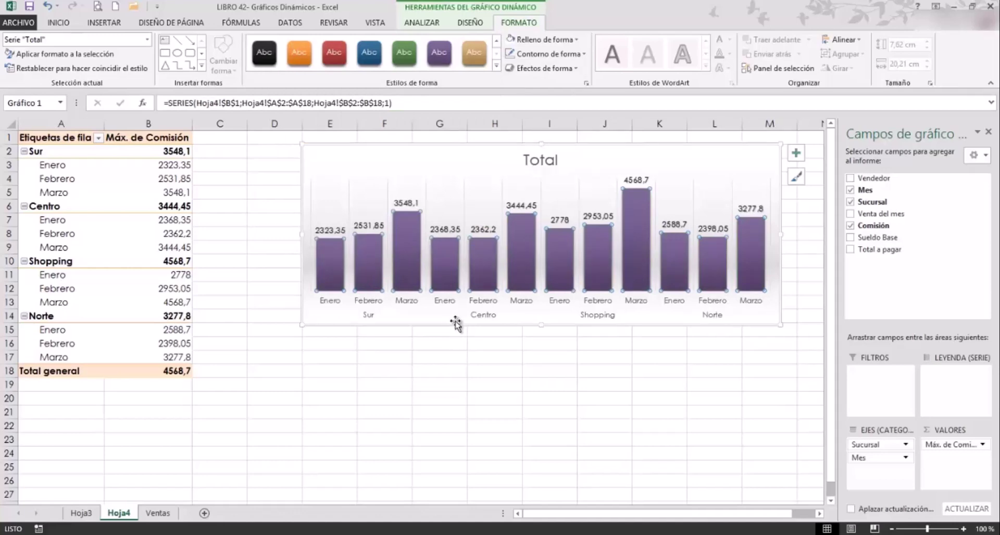
left_click(969, 446)
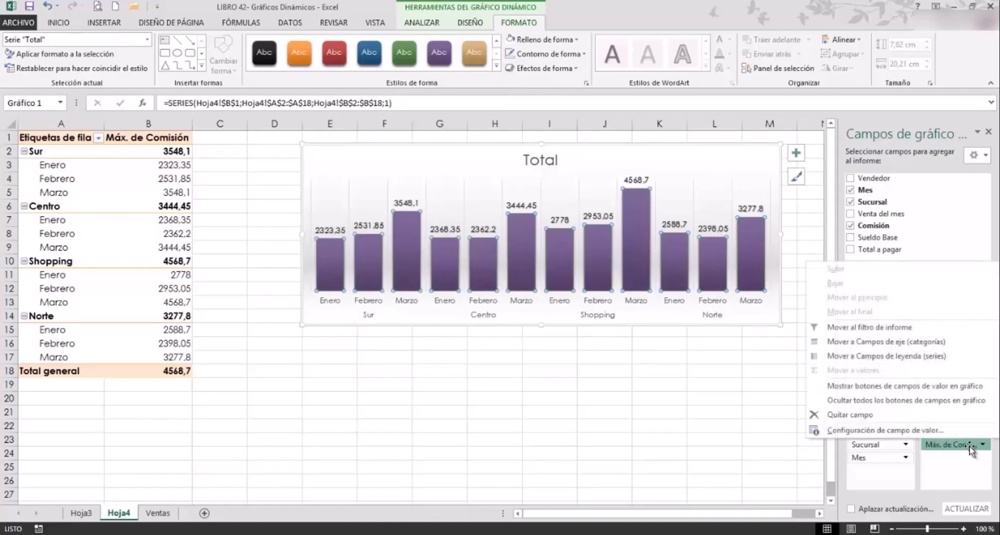
Step: Change the Comisión value field to summarise by Mín., giving a grand total of 716,52
left_click(915, 430)
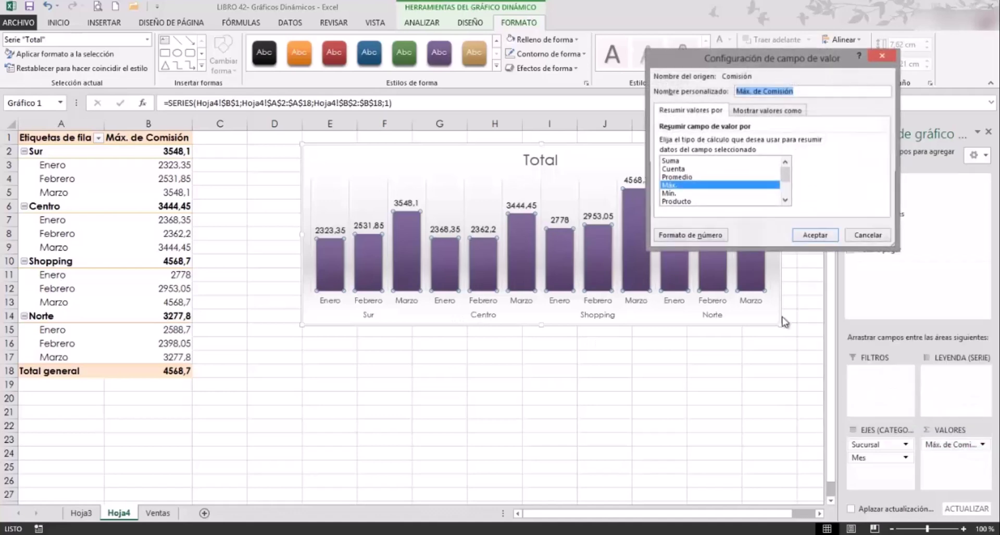
left_click(677, 193)
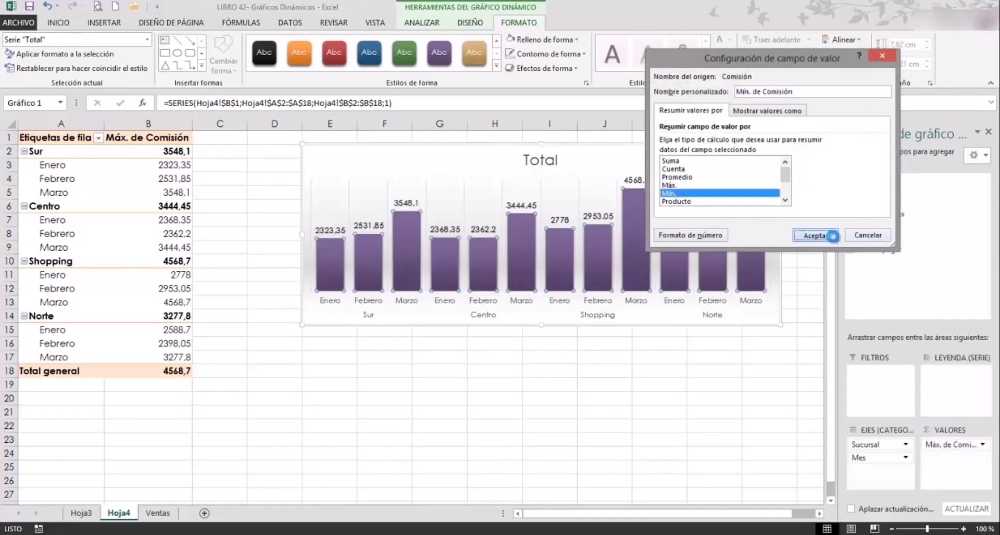
left_click(814, 235)
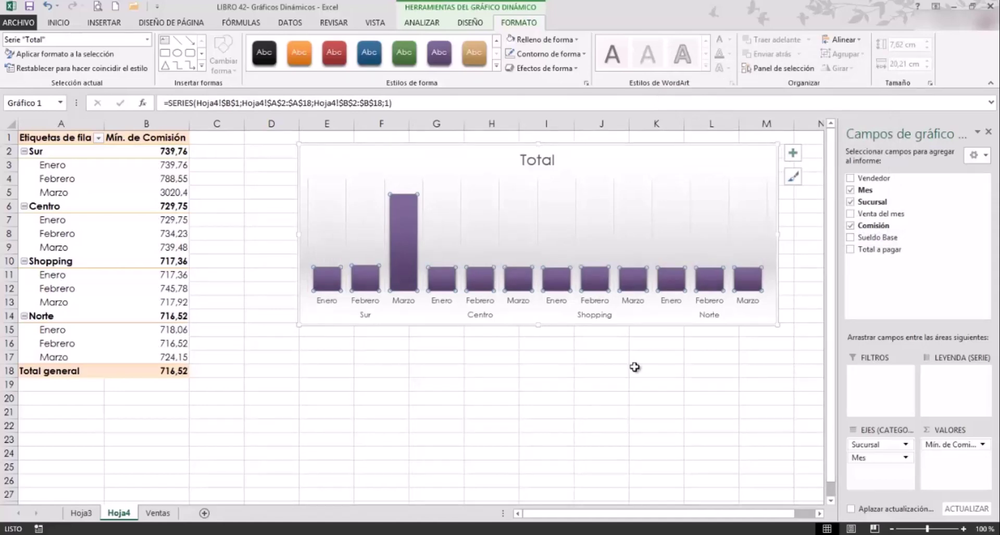
Step: Undo the minimum summary back to Máx. de Comisión and start retyping the chart title
left_click(790, 157)
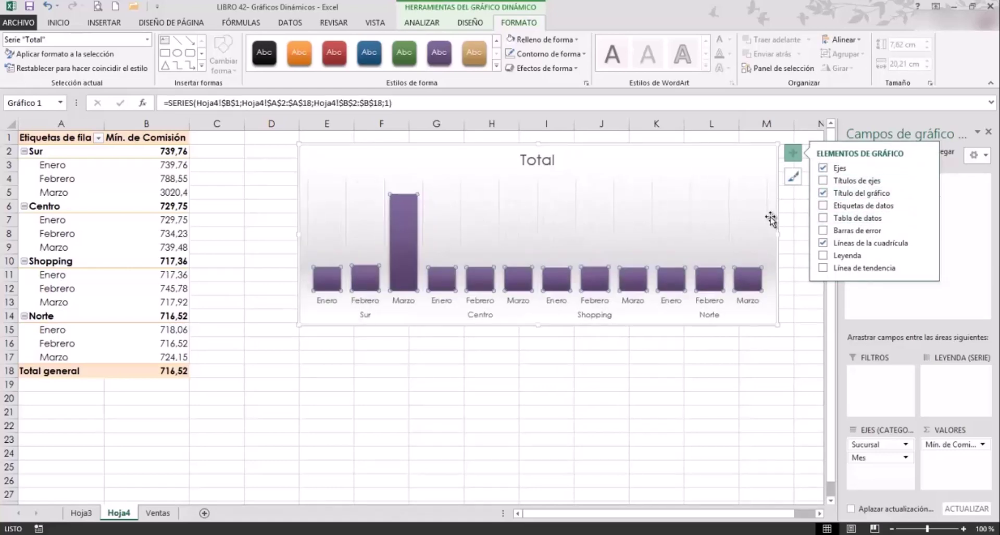
left_click(49, 6)
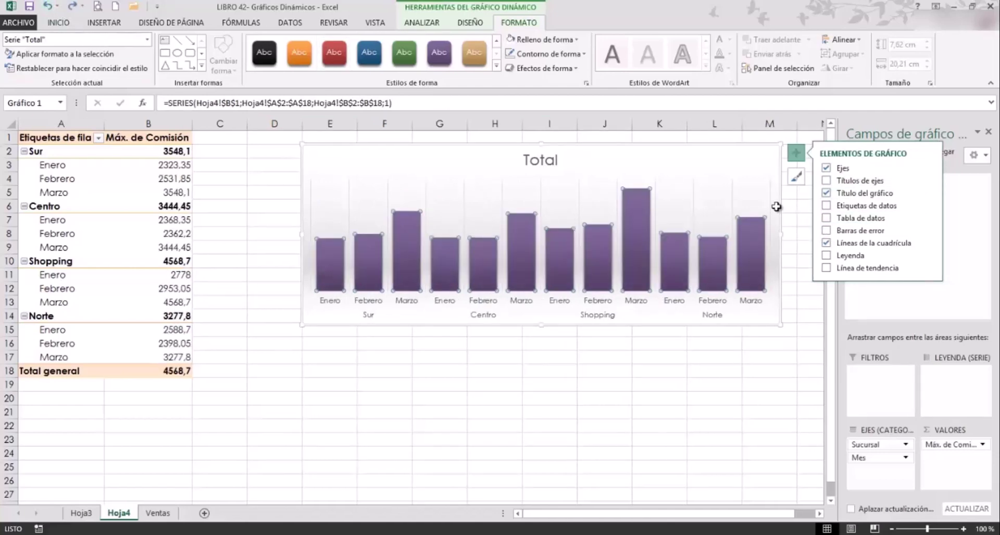
left_click(542, 160)
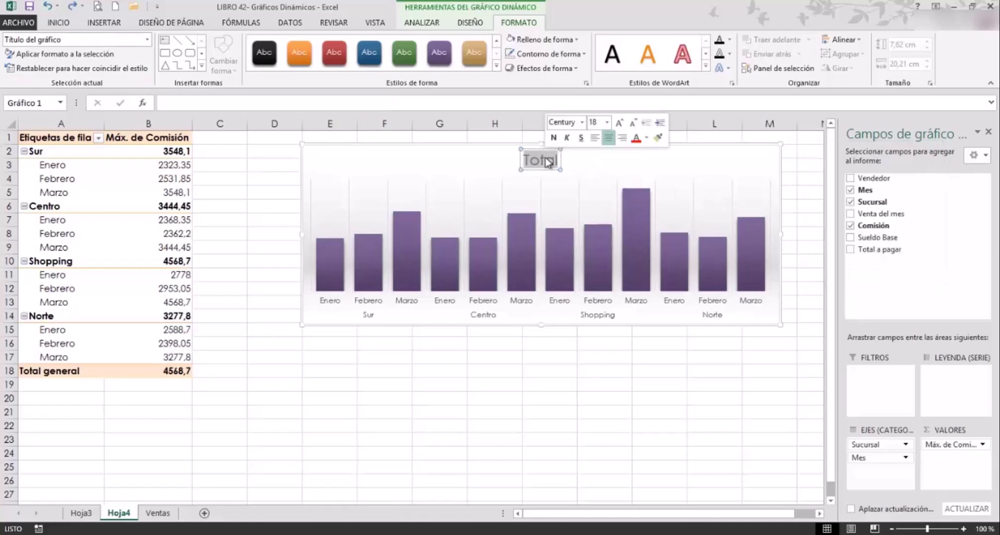
type("Ma")
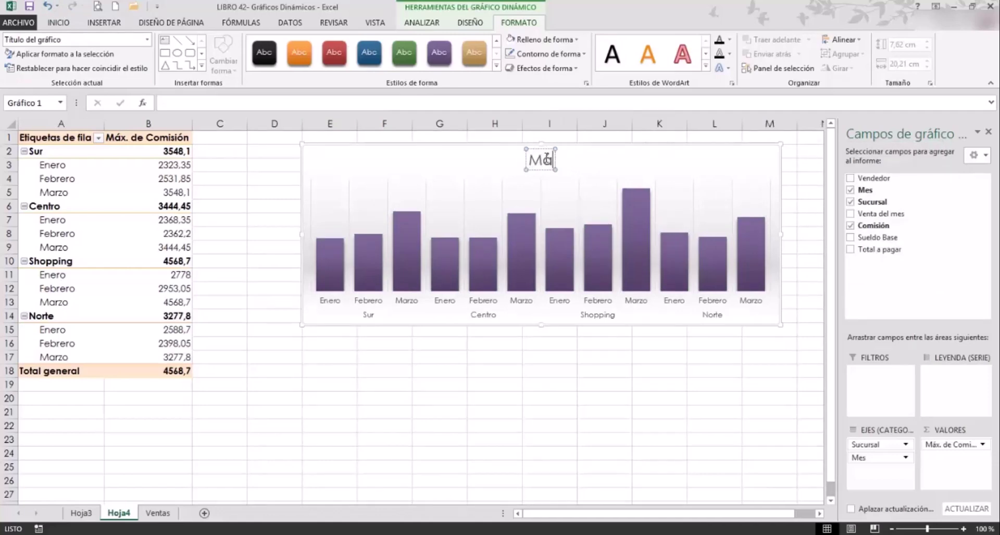
type("xima")
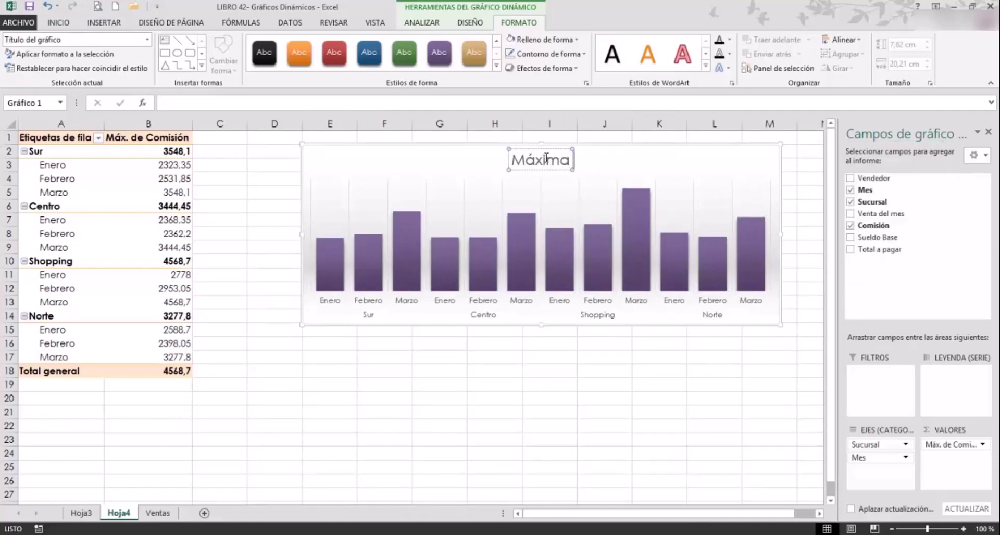
type(" Comisi")
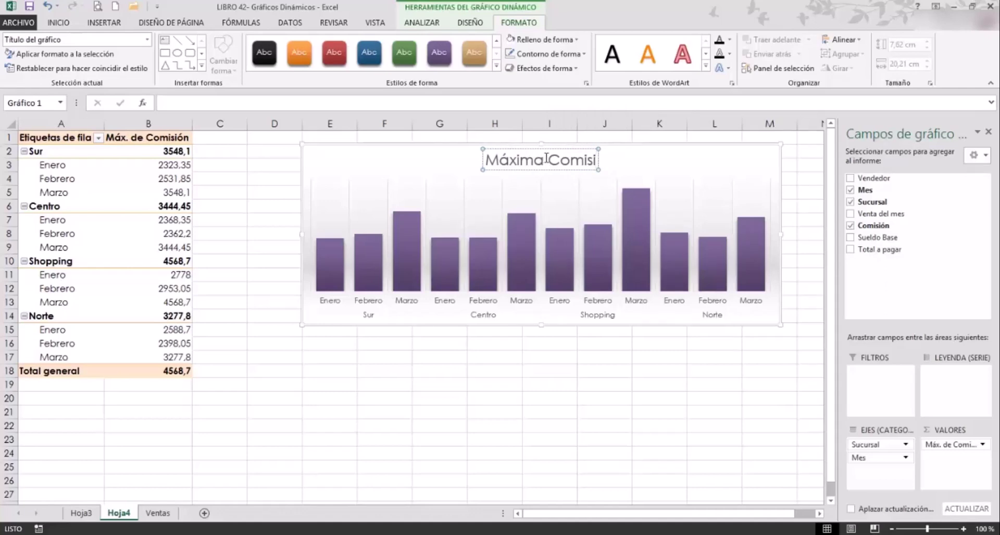
type("ón")
Step: Finish the chart title as 'Máxima Comisión' and select the columns
left_click(639, 261)
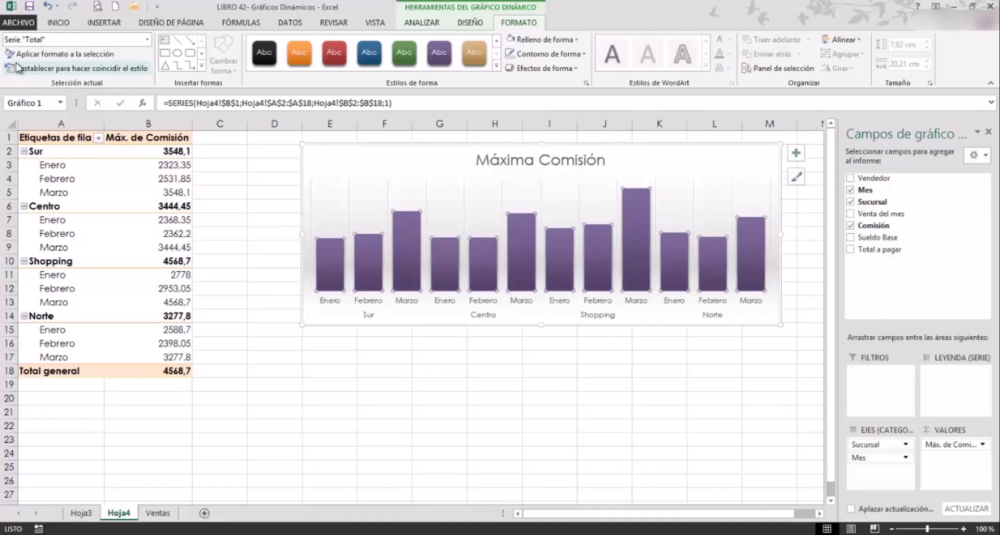
left_click(463, 25)
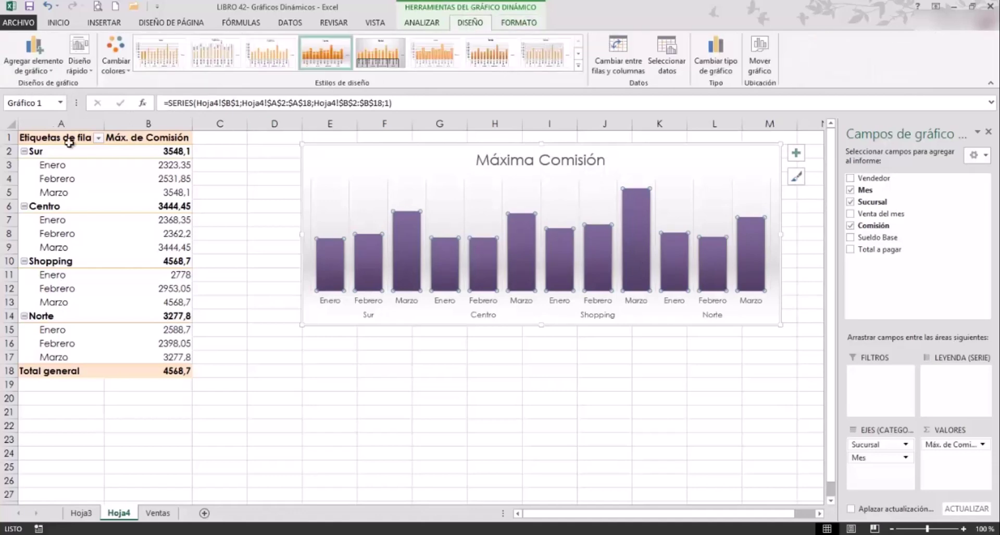
Step: Add a primary vertical axis scaled 0 to 5000 to the chart and select it
left_click(17, 57)
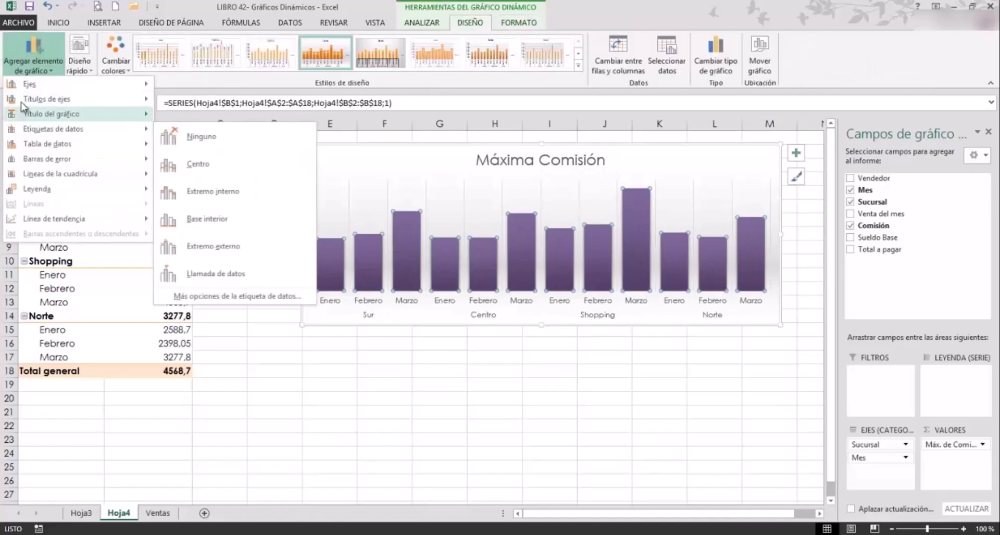
mouse_move(31, 83)
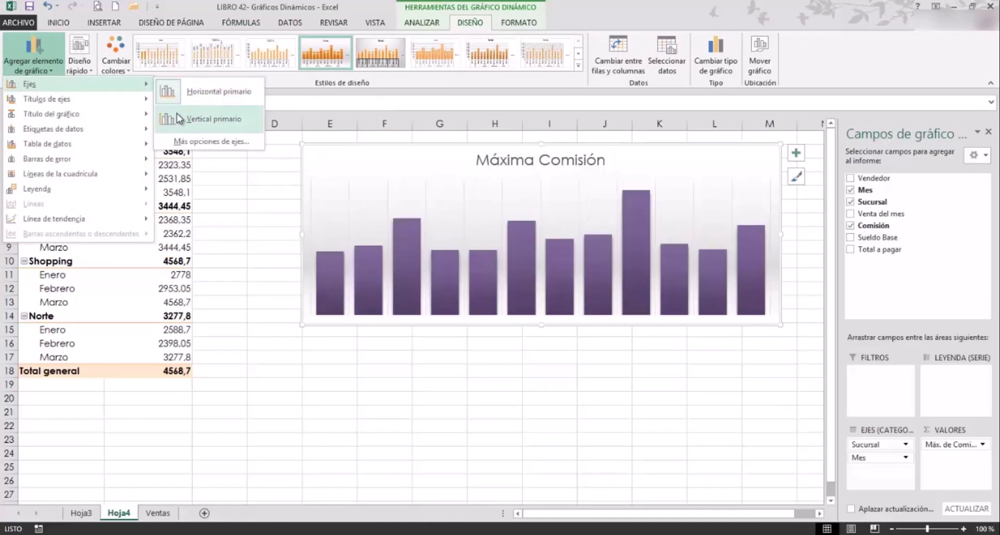
left_click(175, 119)
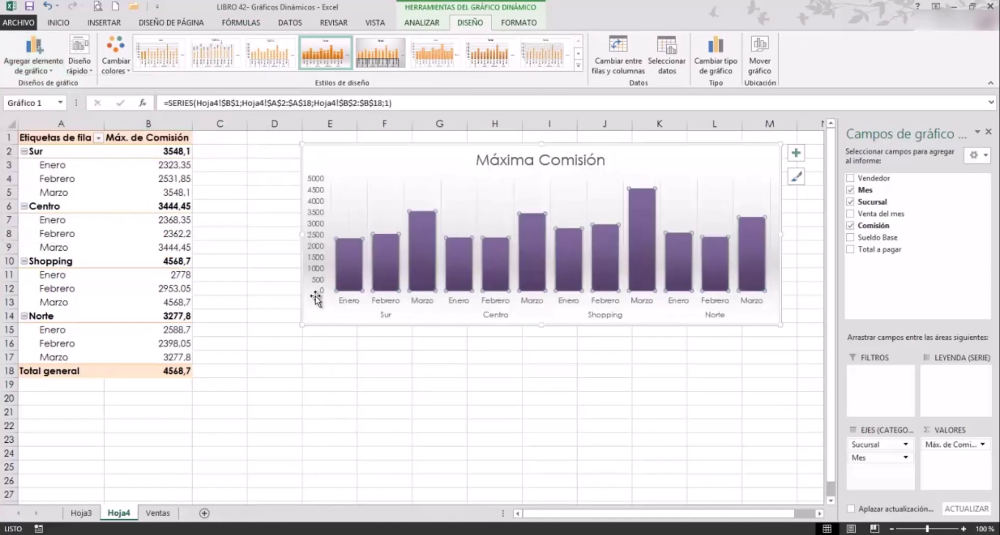
left_click(316, 188)
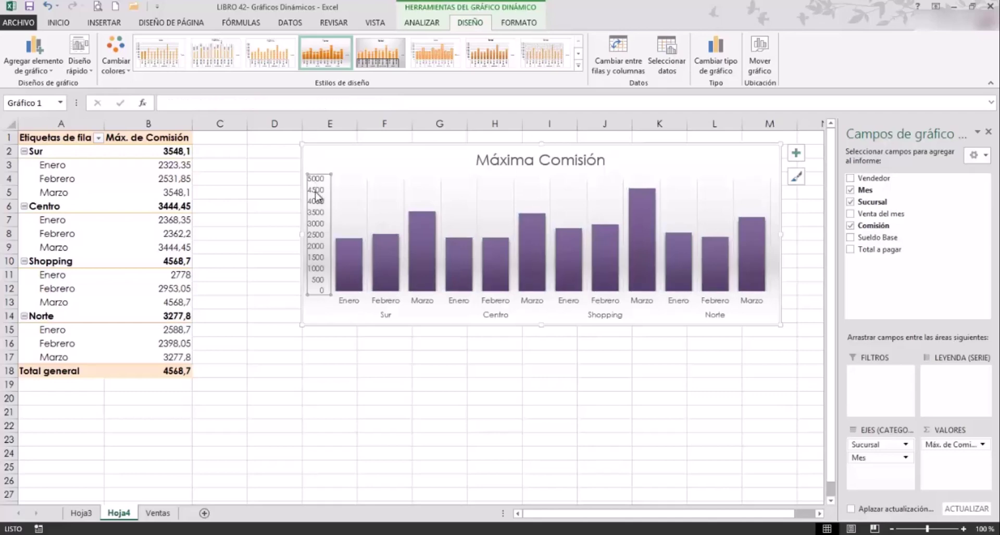
Step: Set the vertical axis major unit to 1000 in Format Axis, then close the pane
right_click(320, 226)
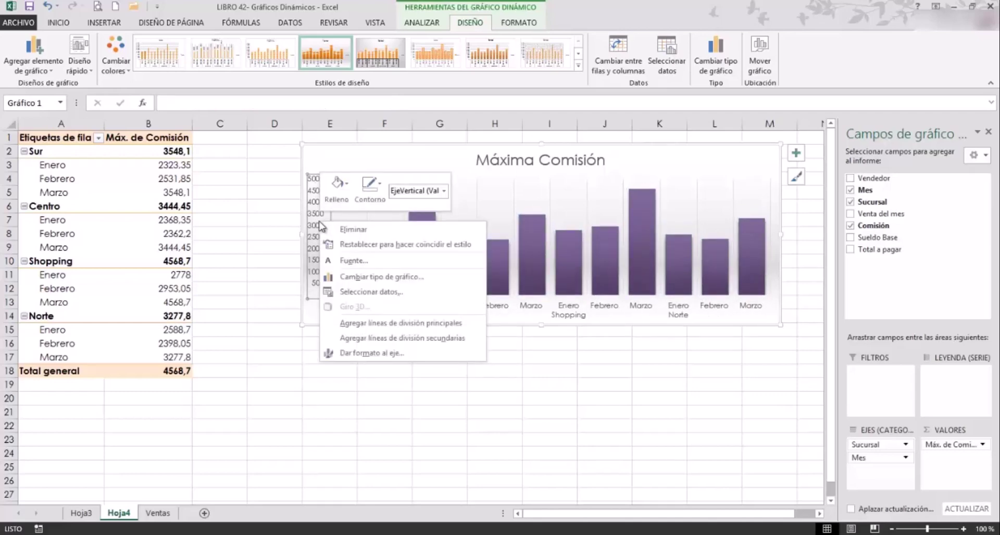
left_click(372, 353)
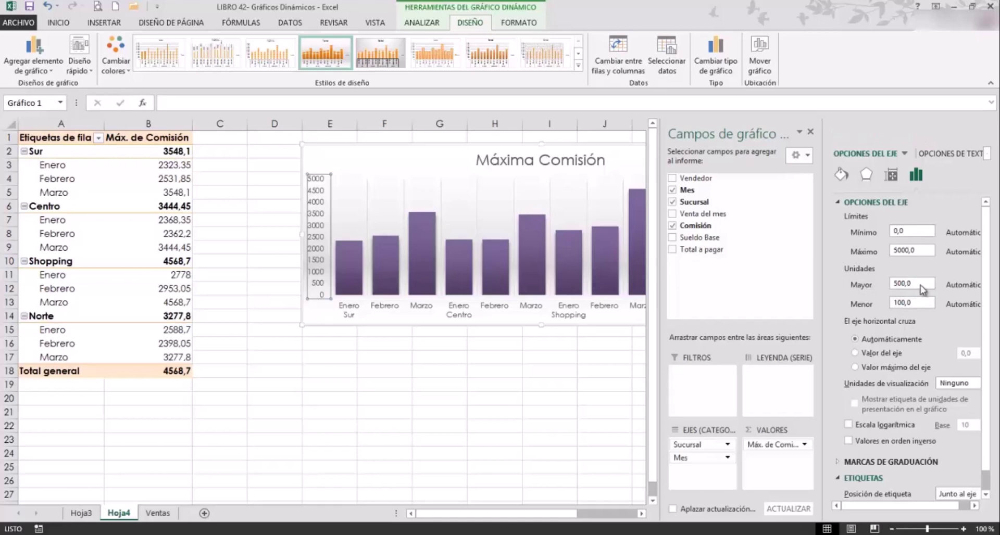
left_click_drag(920, 285, 893, 287)
type("100")
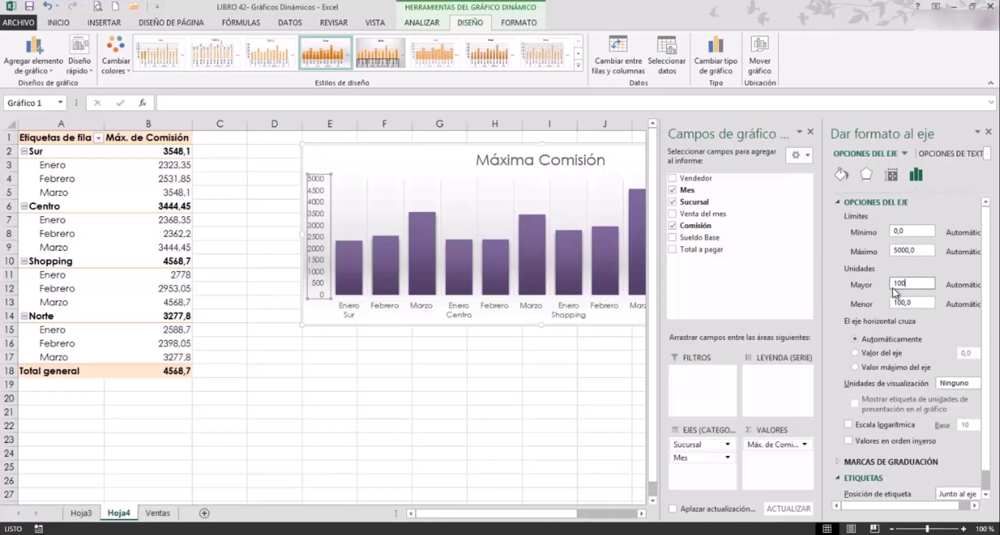
left_click(916, 303)
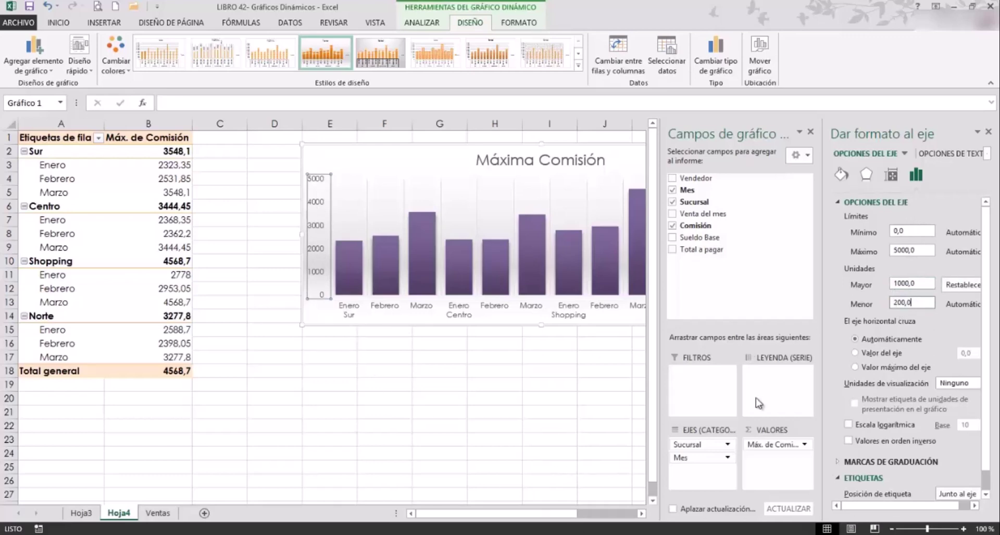
left_click(989, 135)
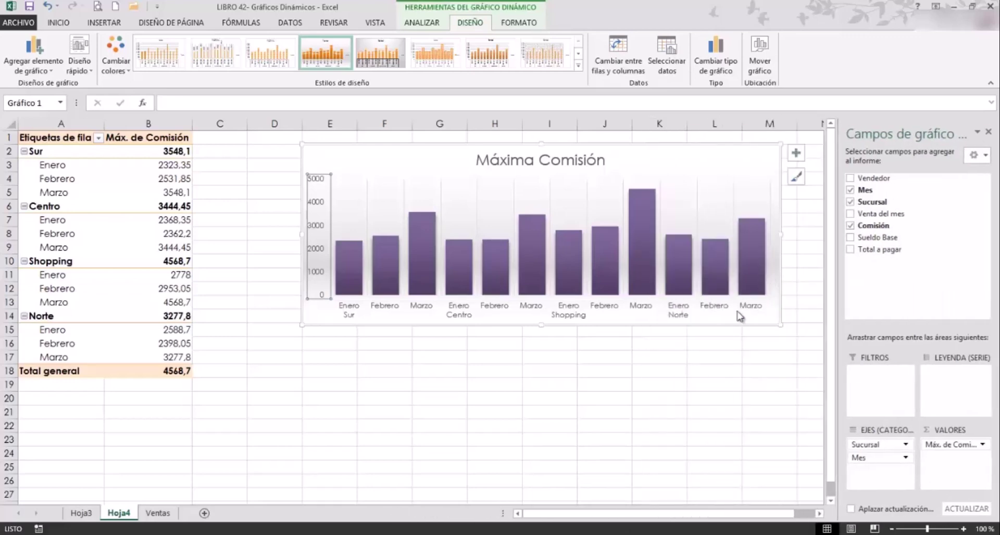
left_click(705, 347)
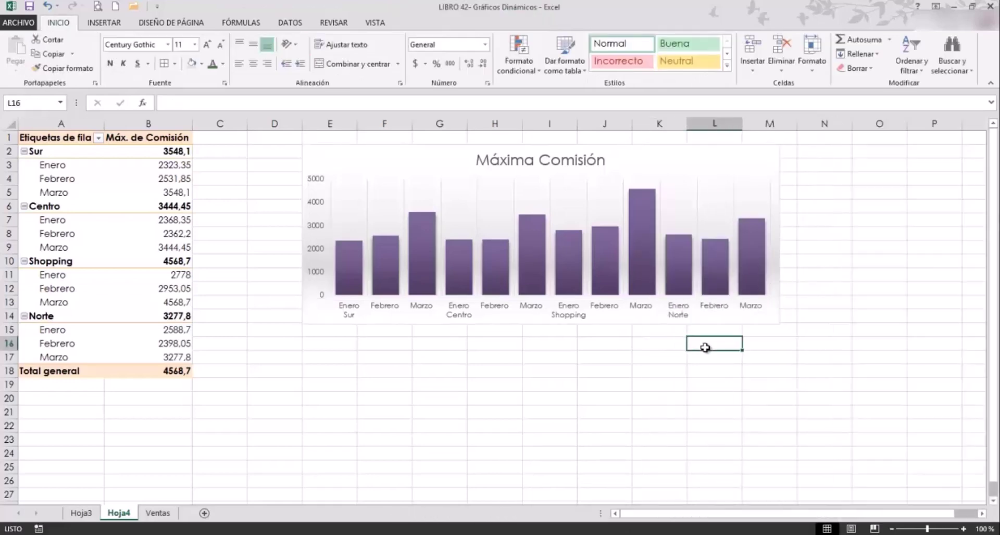
Step: Select the Máxima Comisión pivot chart to show its design tools and field list
left_click(747, 152)
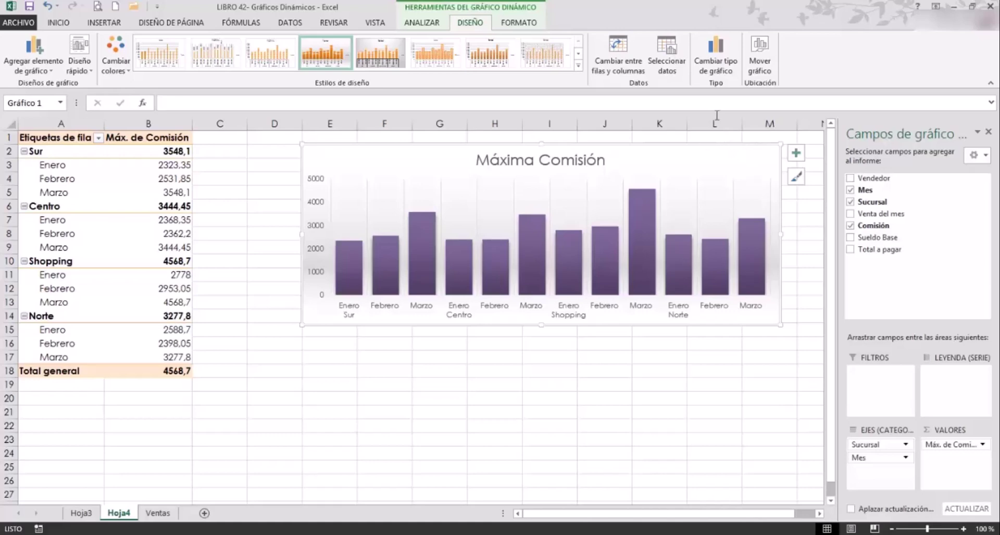
Step: Change the Máxima Comisión chart type from columns to a 3-D Pie
left_click(716, 57)
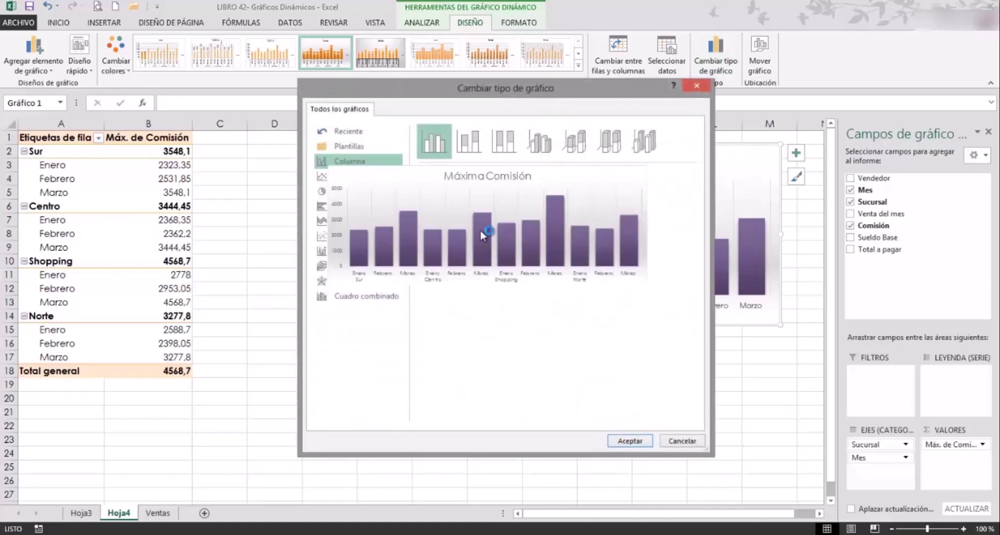
left_click(344, 191)
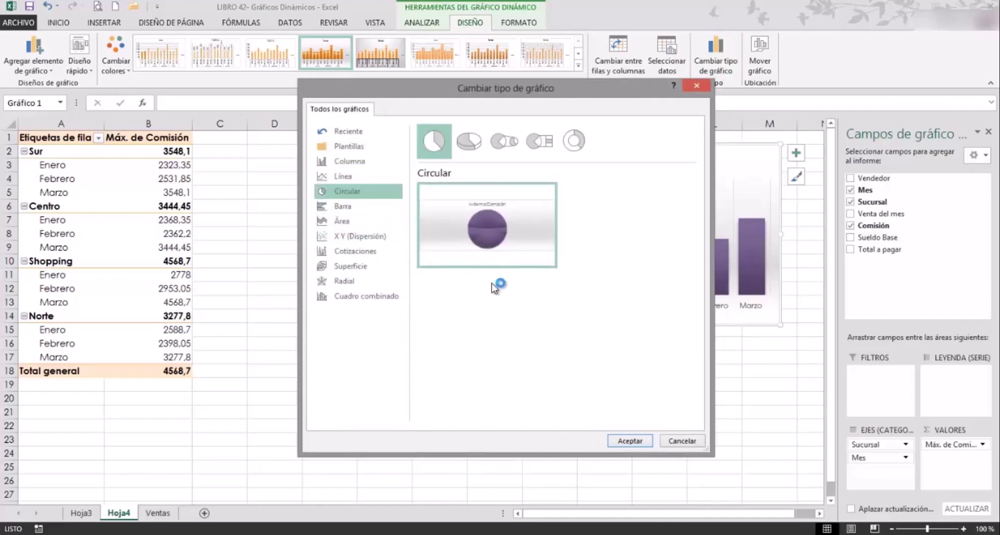
left_click(469, 140)
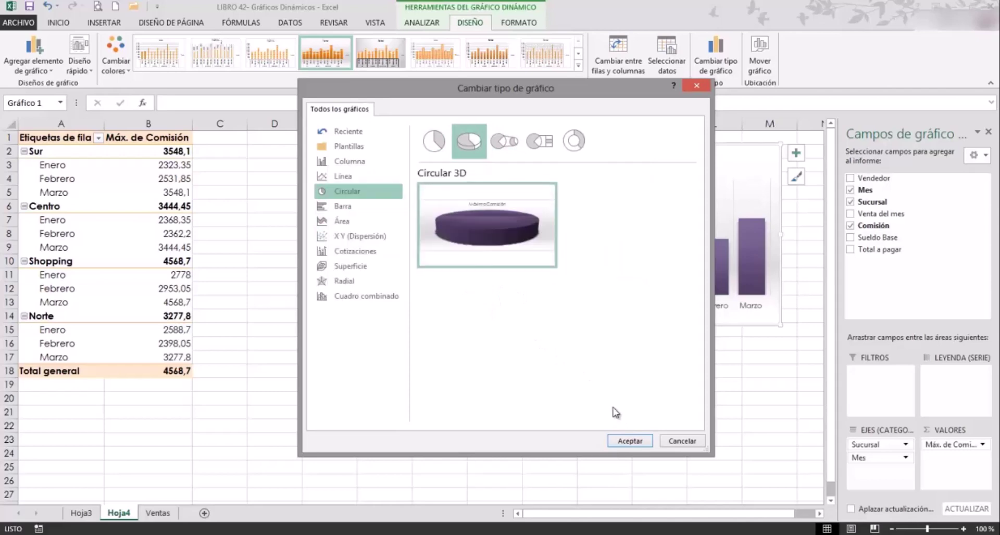
left_click(630, 441)
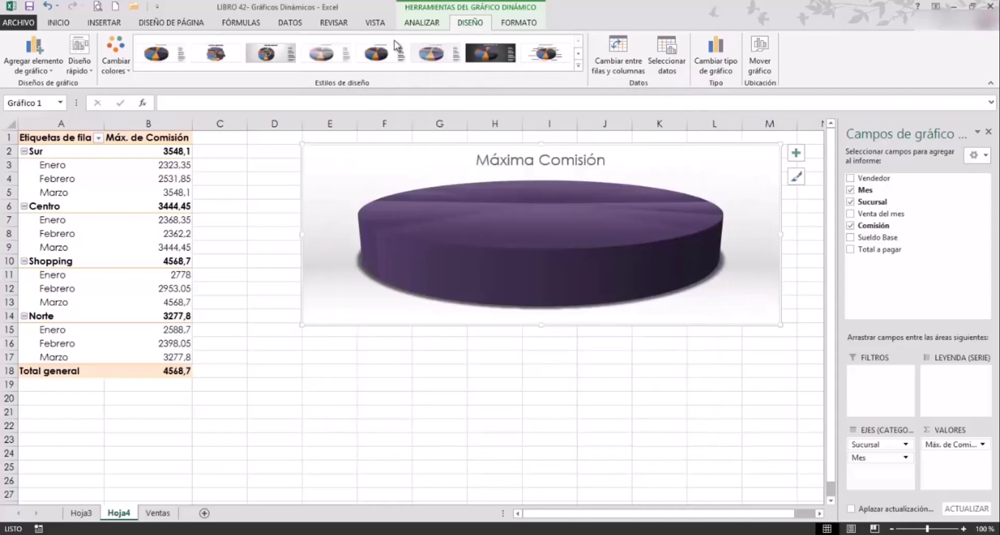
left_click(116, 57)
Step: Apply the Colorful palette to the pie slices and bring up the Data Labels options
left_click(136, 98)
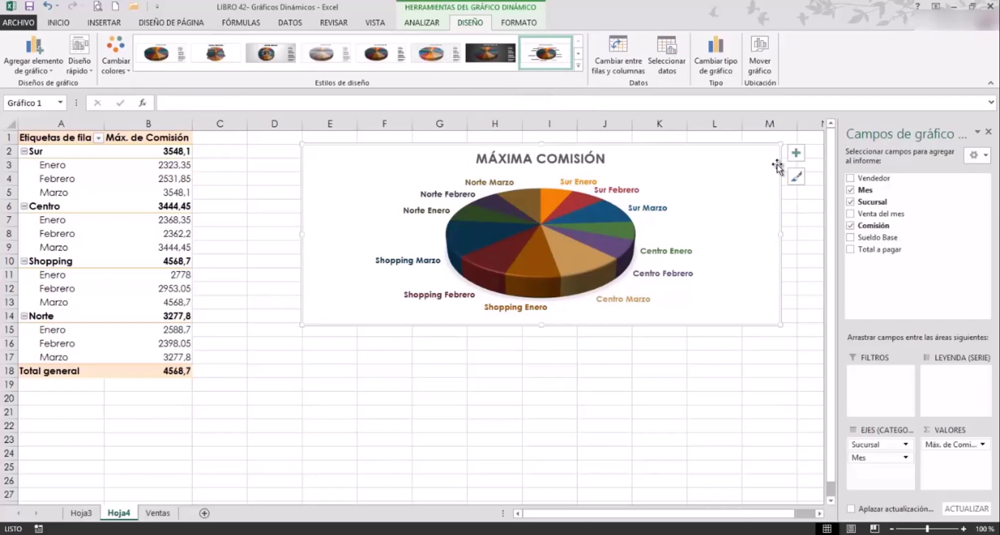
left_click(802, 156)
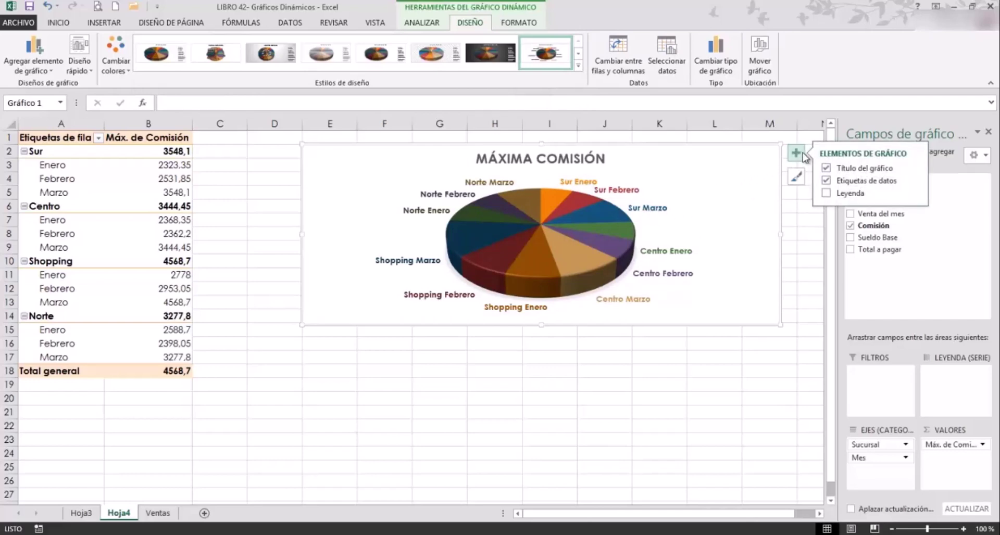
mouse_move(867, 181)
left_click(913, 181)
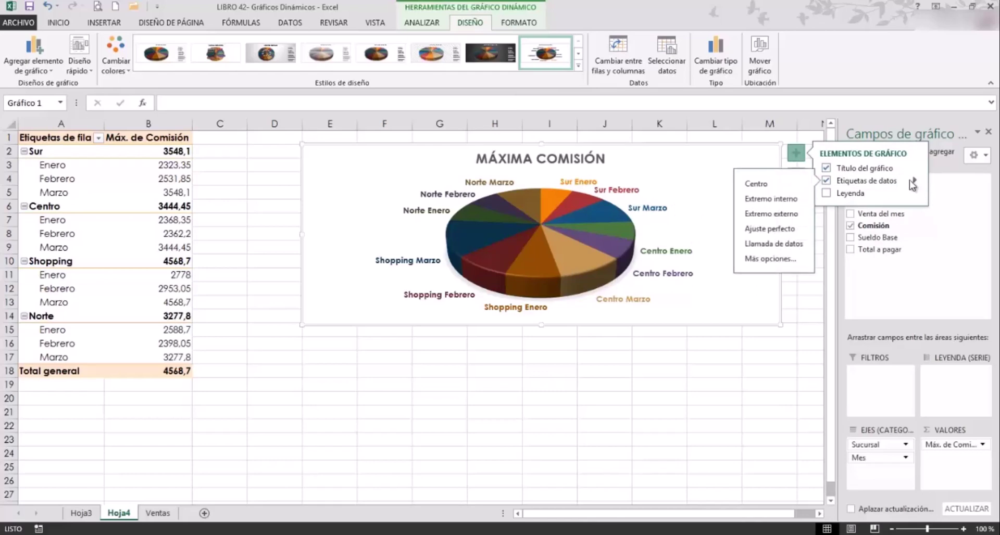
Step: Turn on Category Name and Value in the pie chart's data label options
left_click(770, 258)
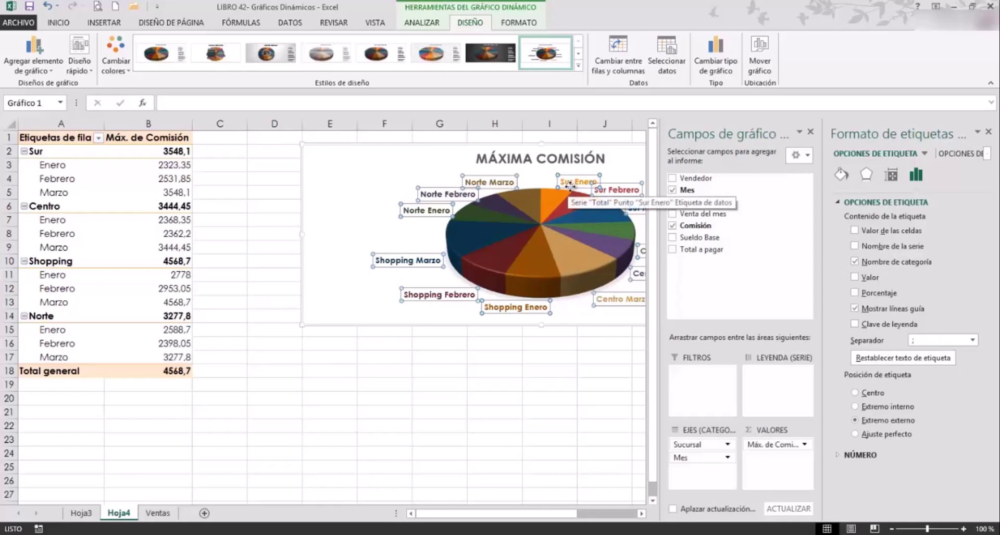
left_click(854, 277)
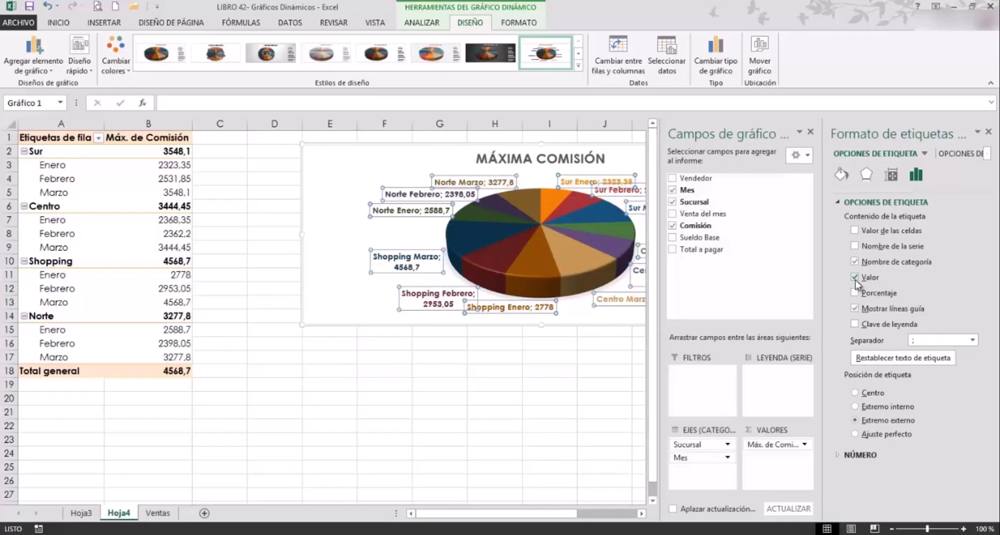
left_click(854, 278)
left_click(854, 293)
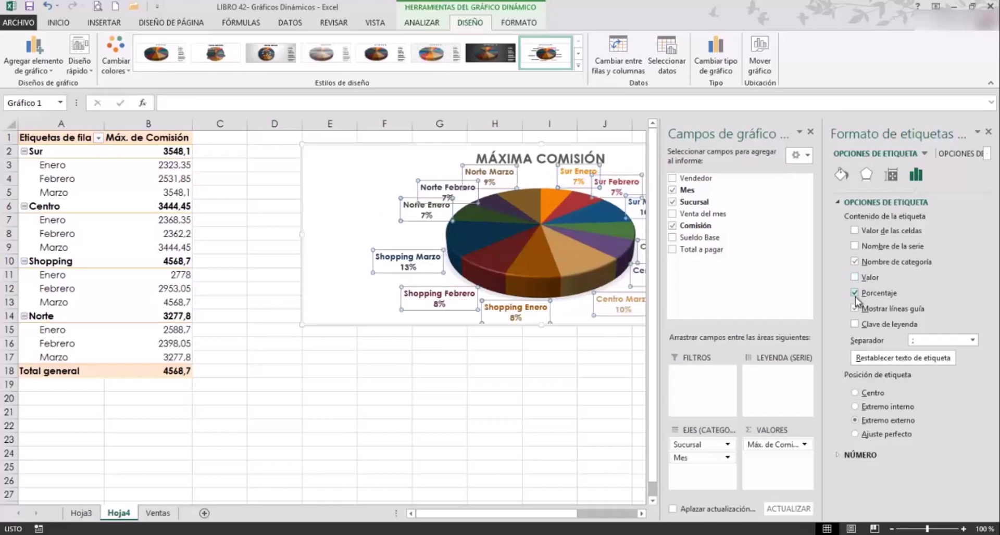
left_click(854, 293)
left_click(854, 277)
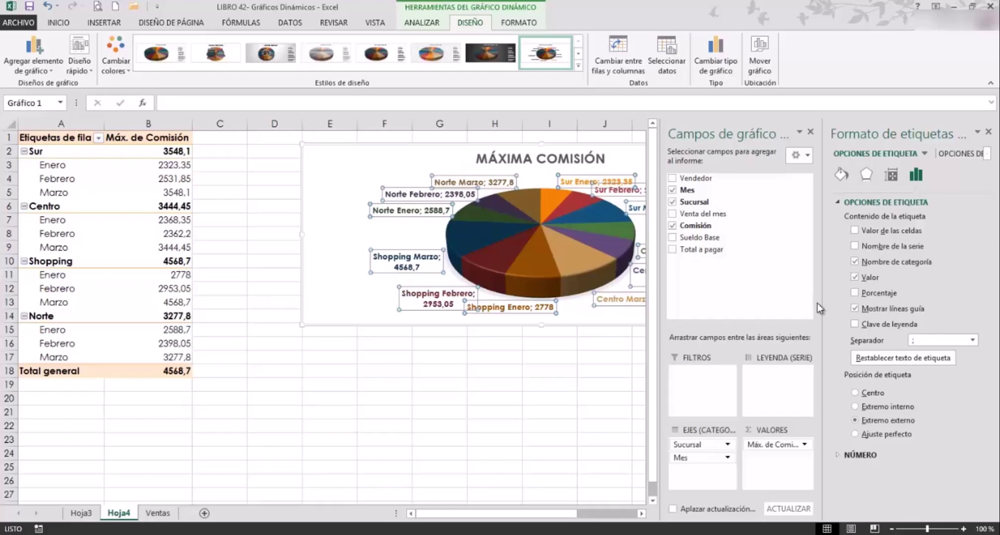
Step: Set the data label separator to (New Line) so values sit below names
left_click(972, 340)
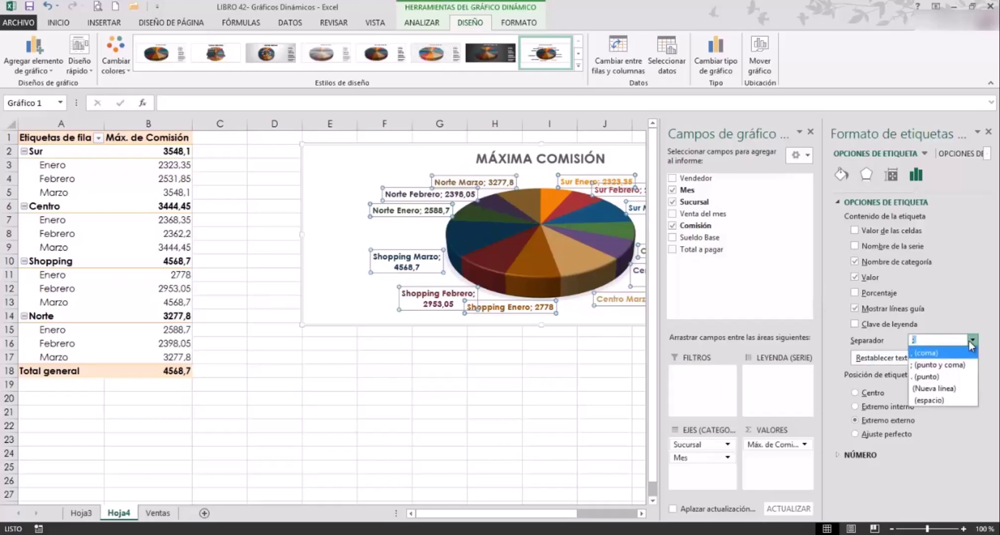
left_click(935, 388)
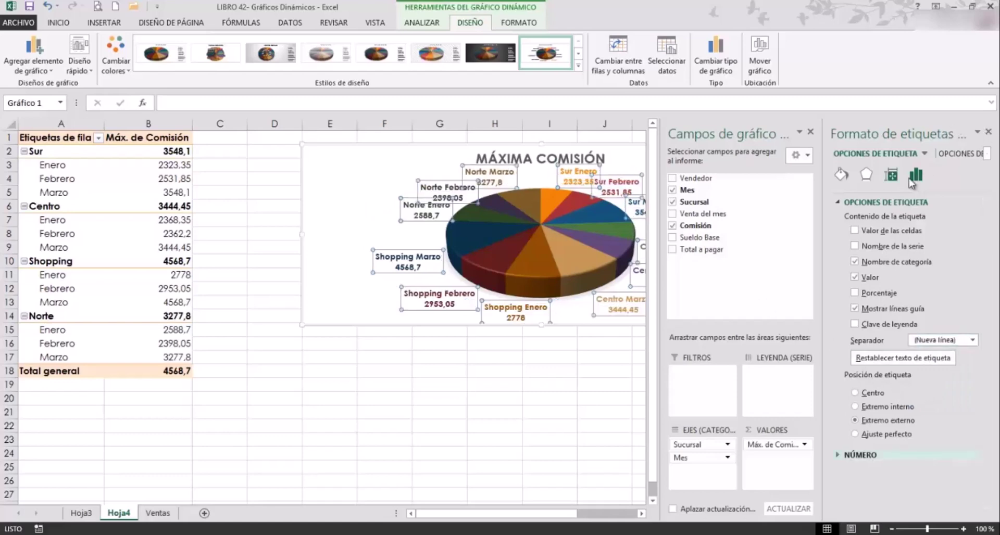
left_click(991, 131)
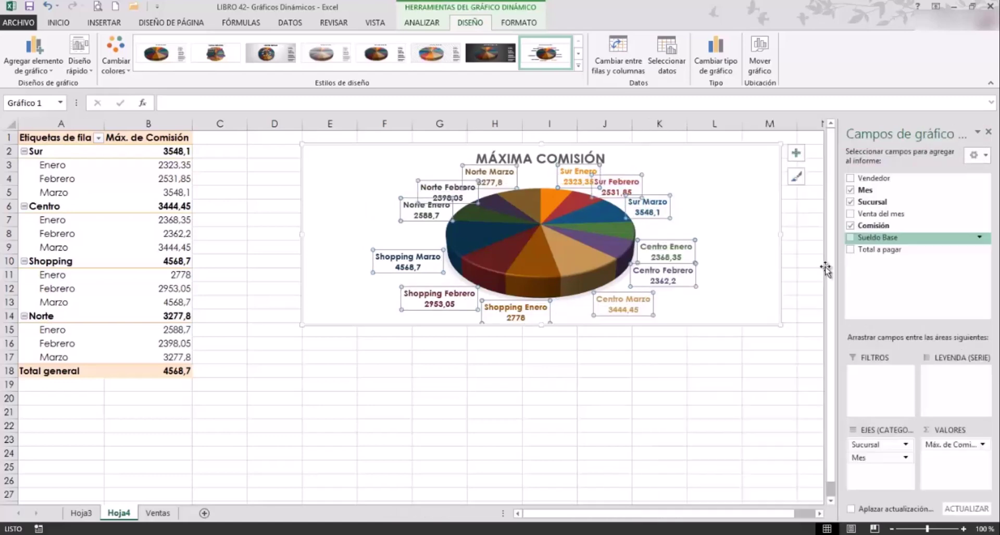
left_click(621, 373)
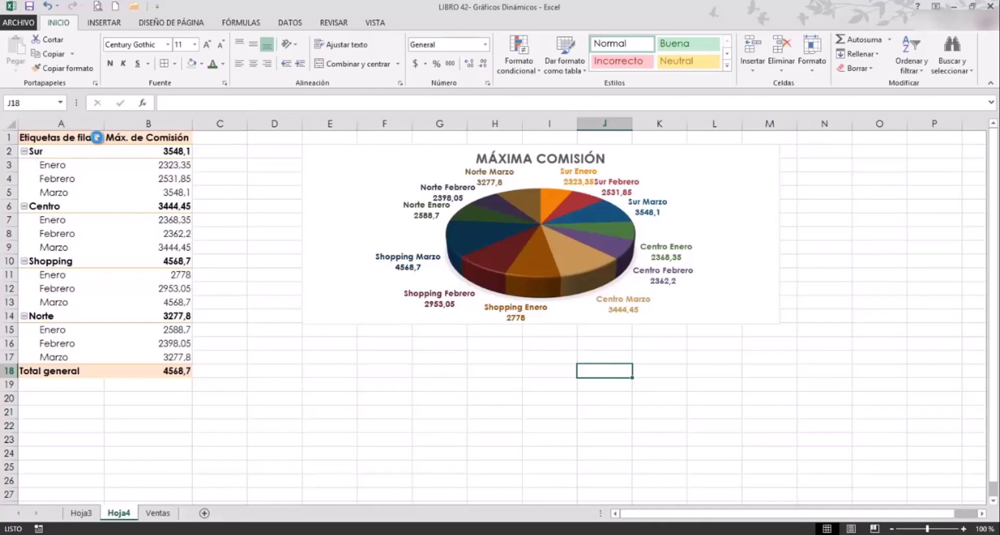
Step: Filter the Sucursal row labels to only Sur and Centro, clearing Shopping and Norte
left_click(98, 139)
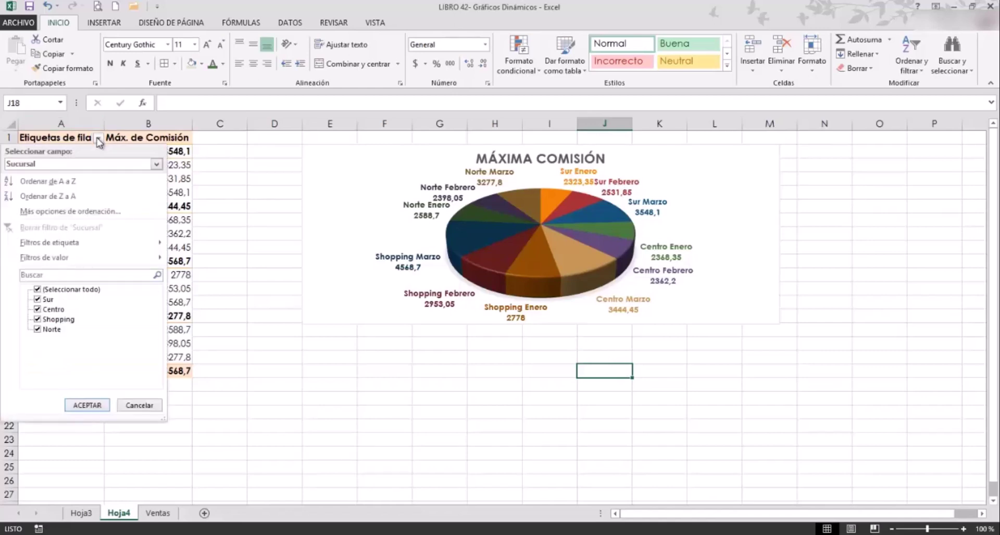
left_click(37, 290)
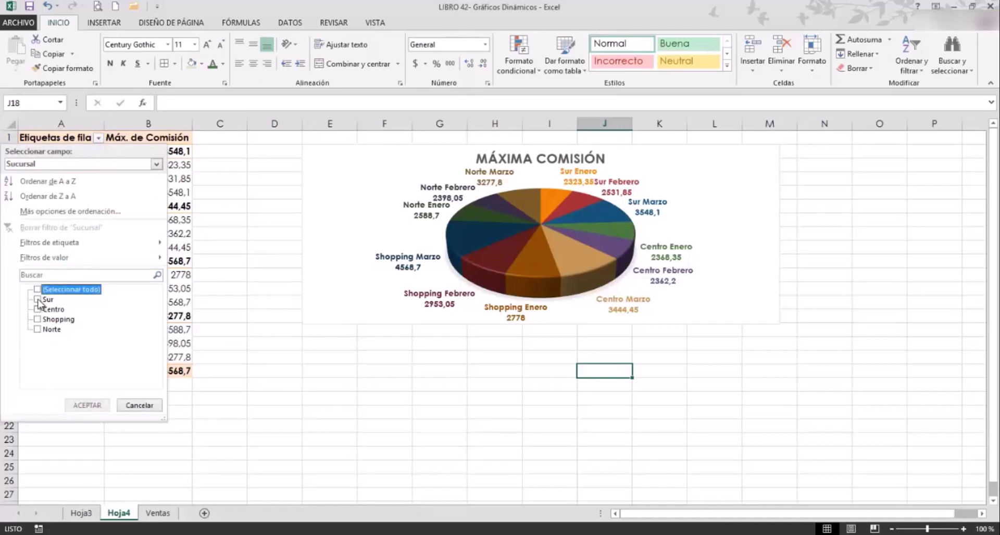
left_click(37, 299)
left_click(37, 309)
left_click(99, 406)
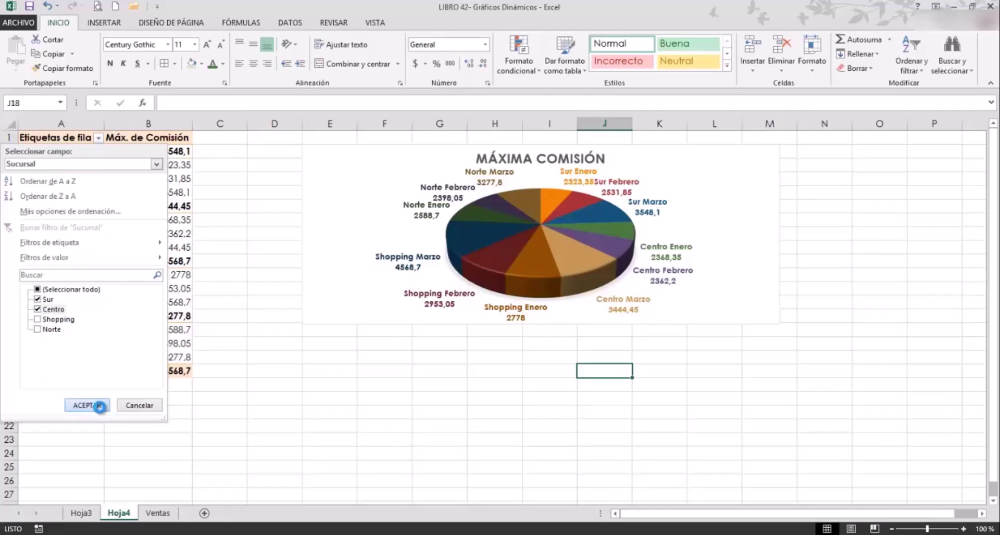